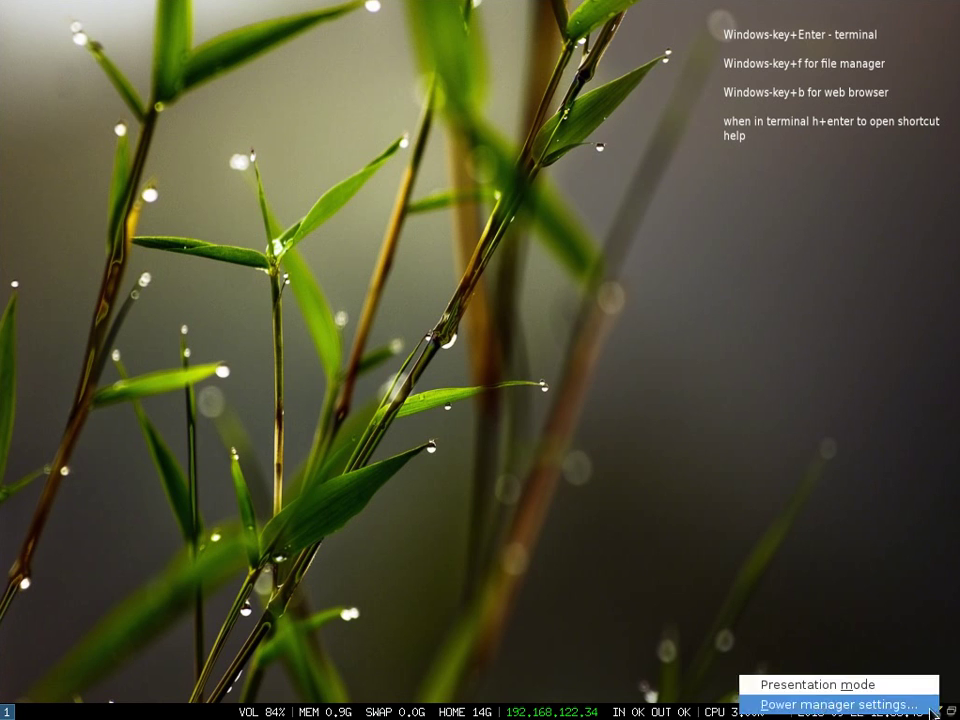
# Check the power manager settings, then the network connections editor and the wired connection's details.
pyautogui.click(936, 711)
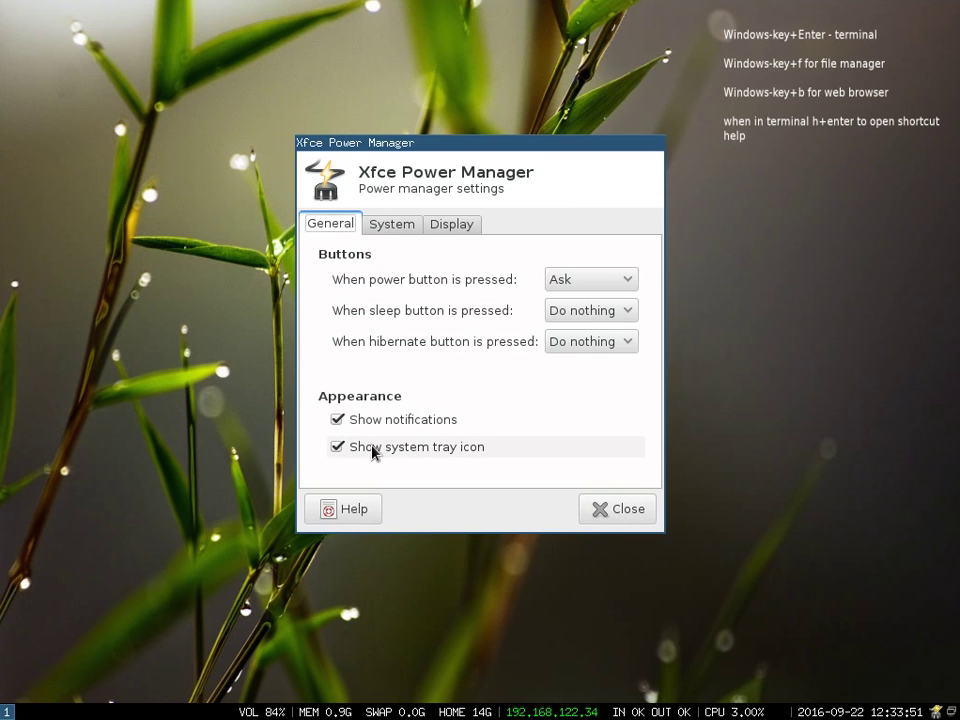
pyautogui.click(605, 505)
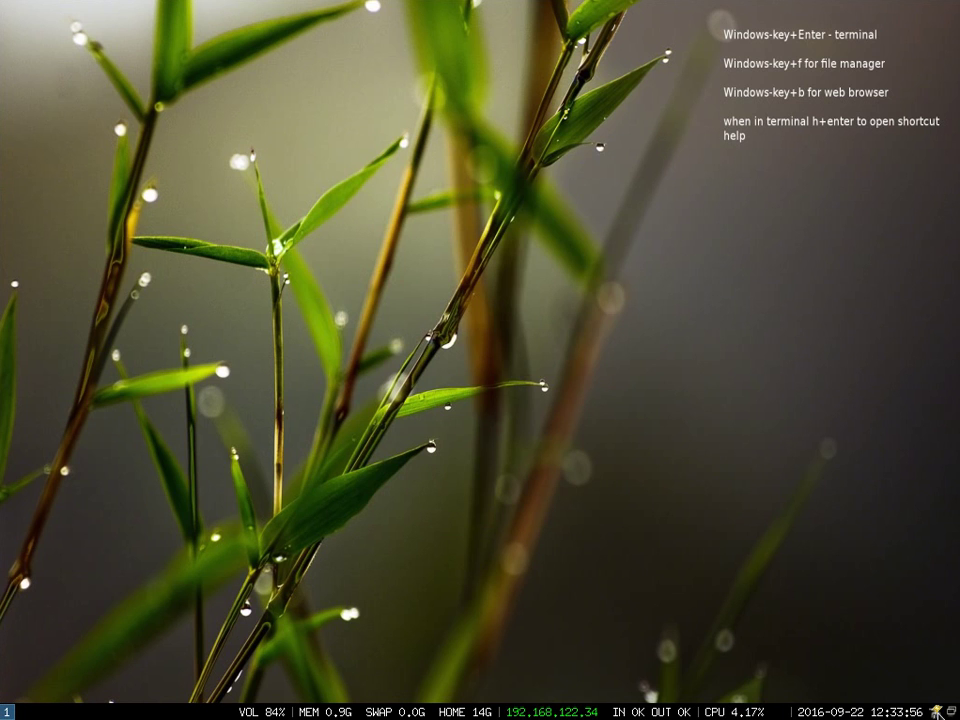
pyautogui.click(939, 713)
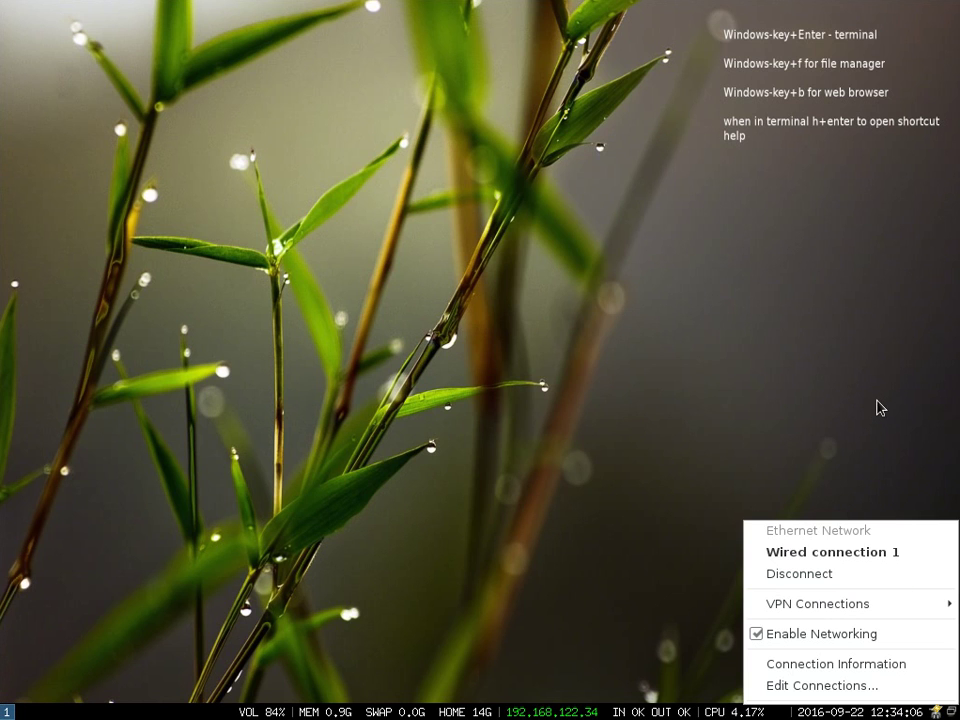
pyautogui.click(880, 687)
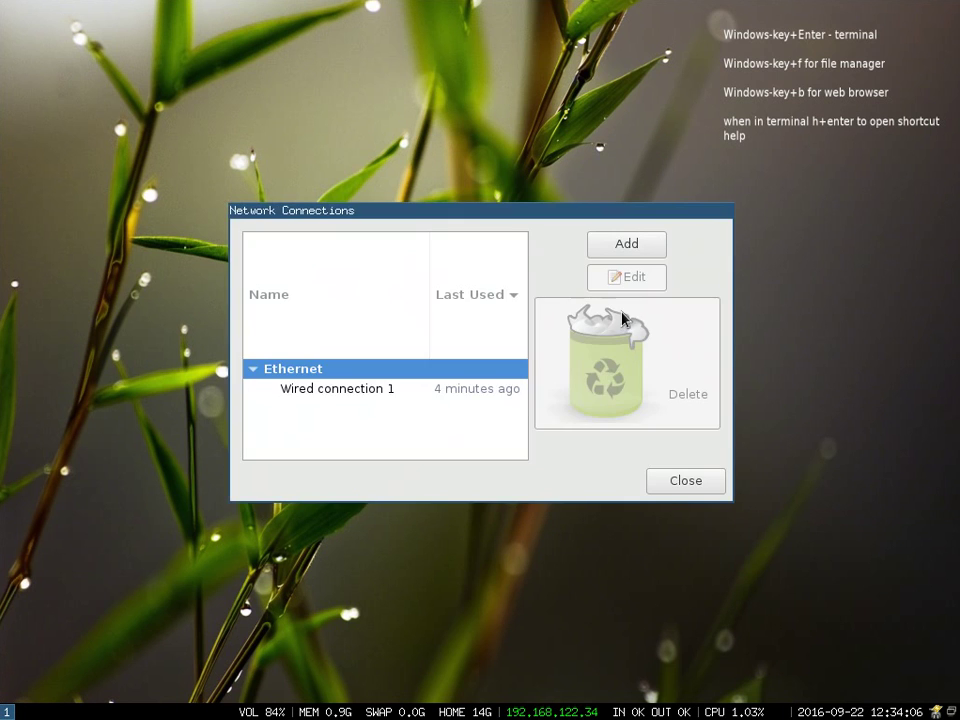
pyautogui.click(666, 485)
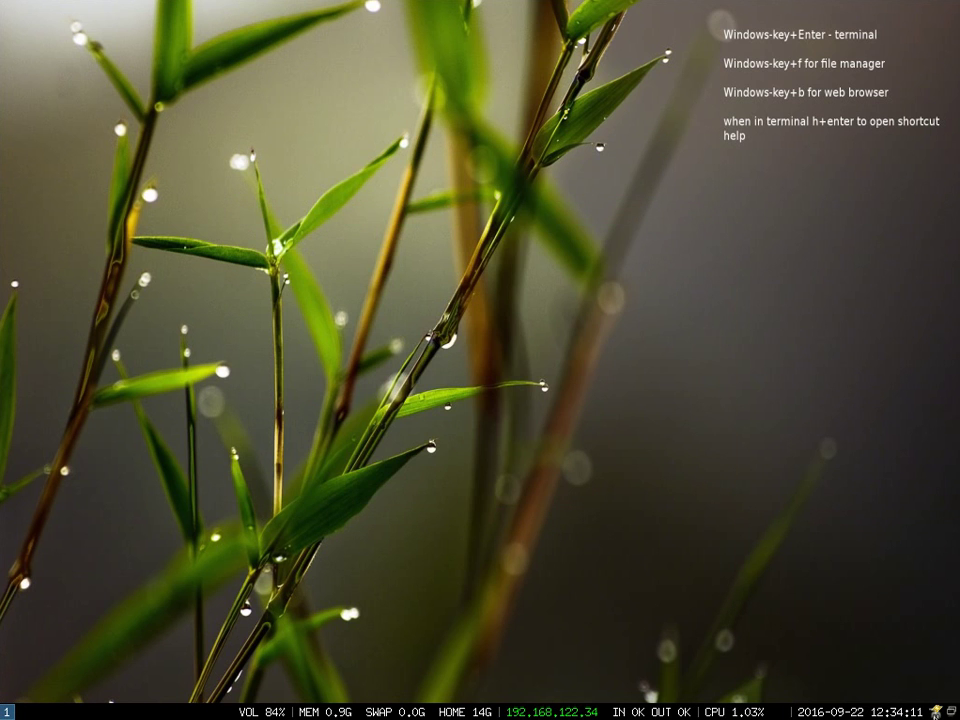
pyautogui.click(936, 711)
pyautogui.click(880, 662)
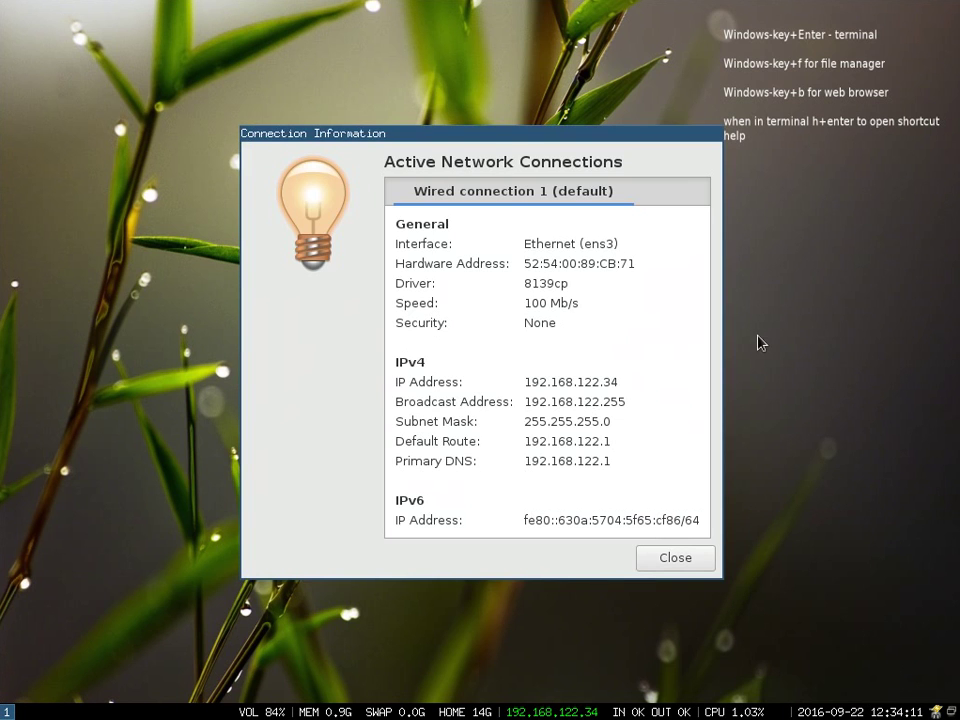
pyautogui.click(679, 560)
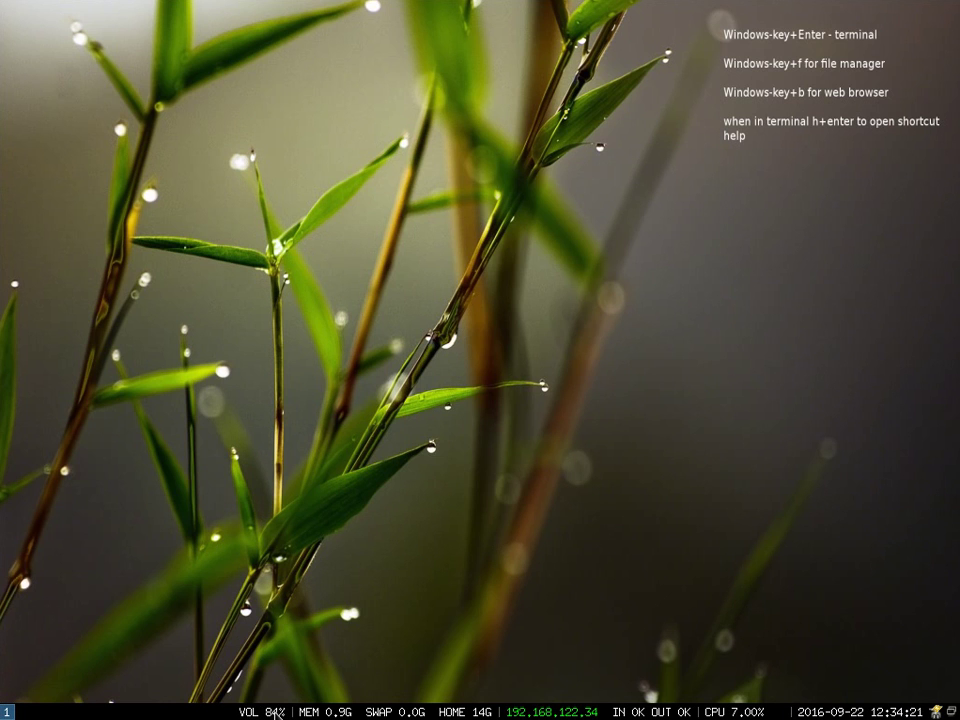
# Raise the volume from 84% to 89% by scrolling over the VOL indicator.
pyautogui.scroll(4, 275, 712)
pyautogui.scroll(-5, 257, 714)
pyautogui.scroll(4, 257, 714)
pyautogui.scroll(-2, 257, 714)
pyautogui.scroll(-5, 257, 714)
pyautogui.scroll(4, 257, 714)
pyautogui.scroll(1, 257, 714)
# Open three terminals side by side, then close the middle one.
pyautogui.press('super+Return')
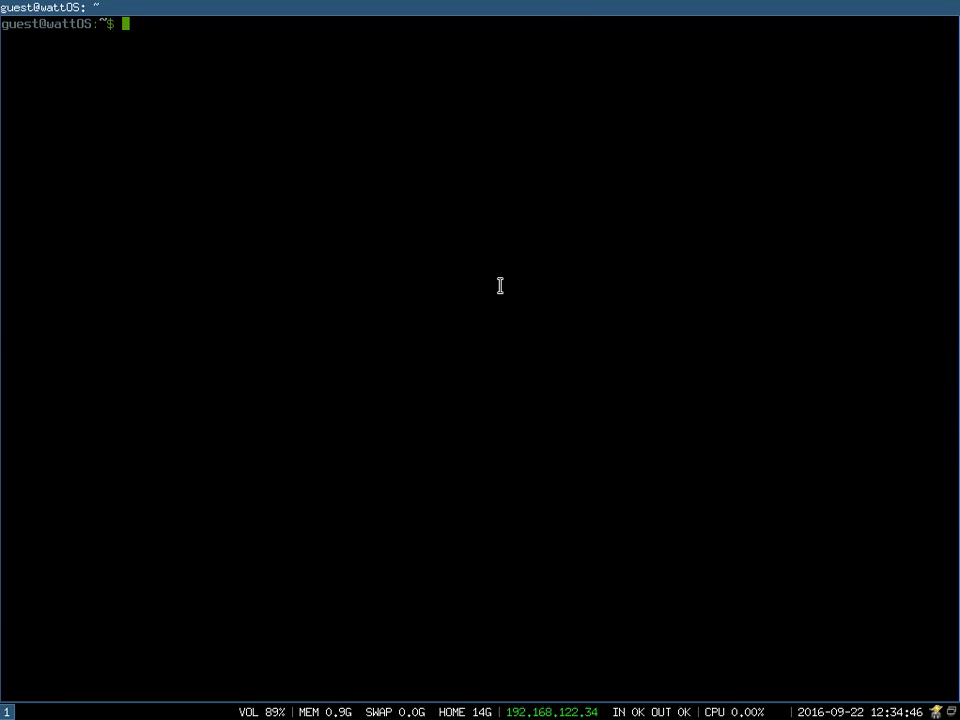
pyautogui.press('super+Return')
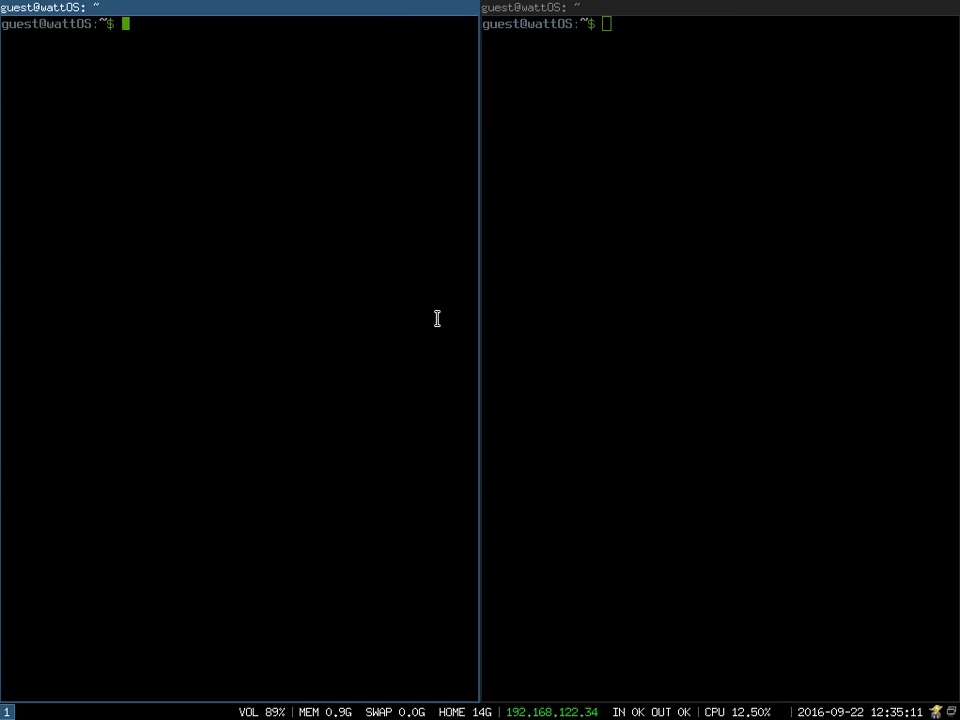
pyautogui.press('super+Return')
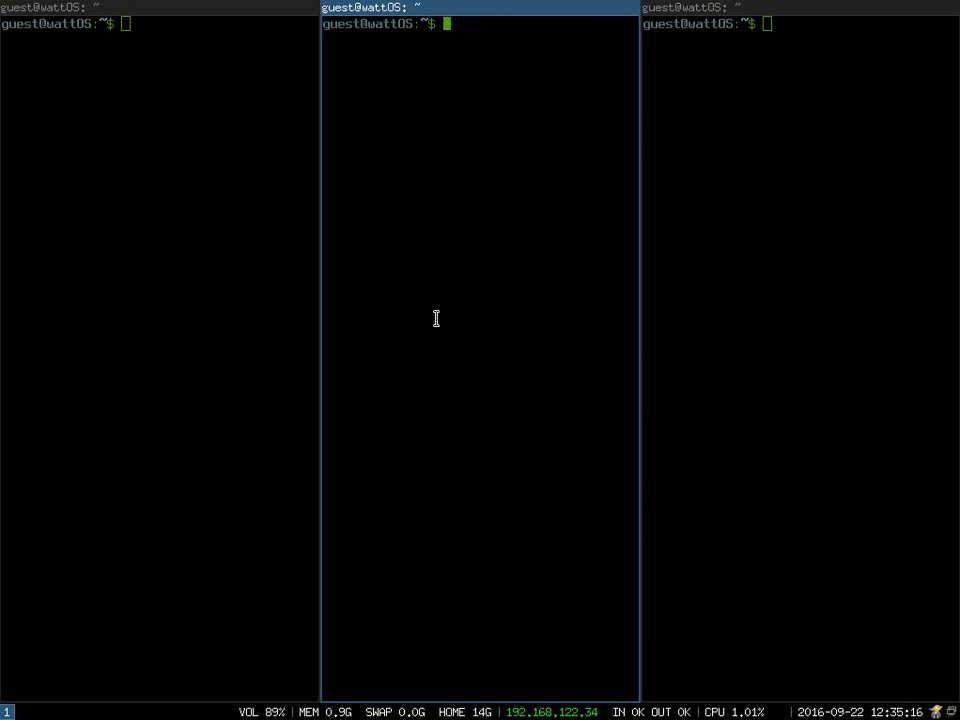
pyautogui.press('super+shift+q')
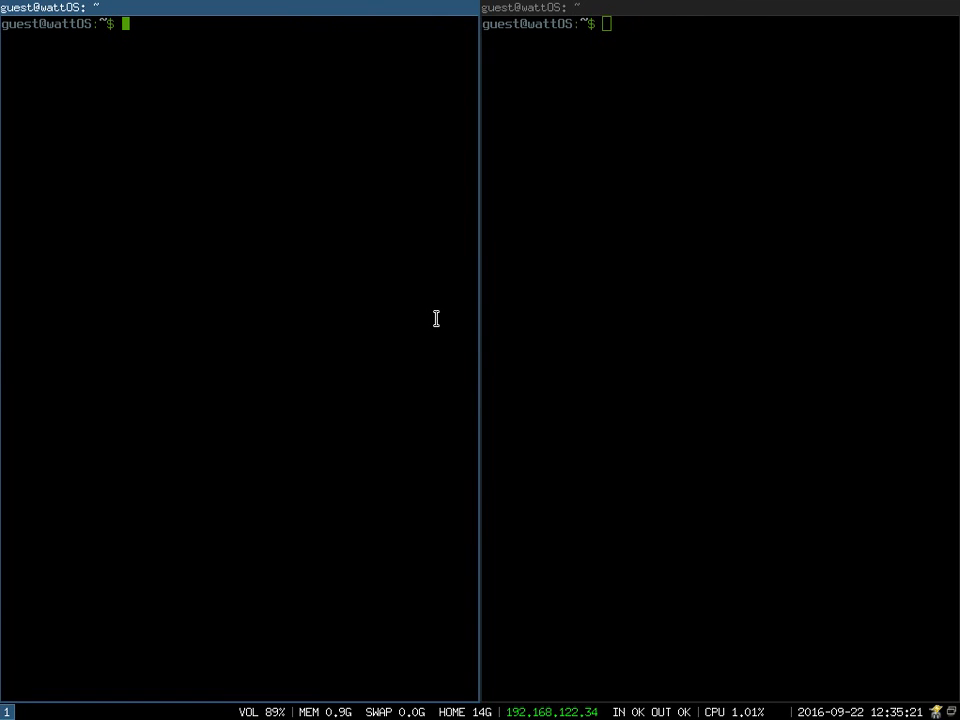
# Toggle the split orientation, stack a third terminal top to bottom, and bring up the i3 exit prompt.
pyautogui.press('super+e')
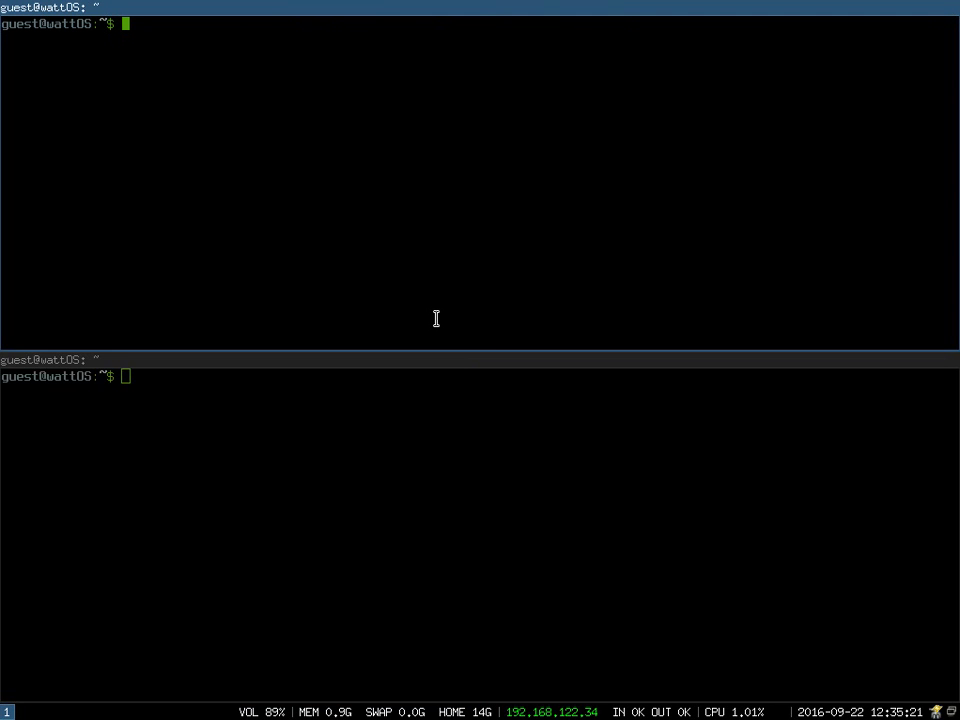
pyautogui.press('super+e')
pyautogui.press('super+e')
pyautogui.press('super+e')
pyautogui.press('super+e')
pyautogui.press('super+e')
pyautogui.press('super+e')
pyautogui.press('super+e')
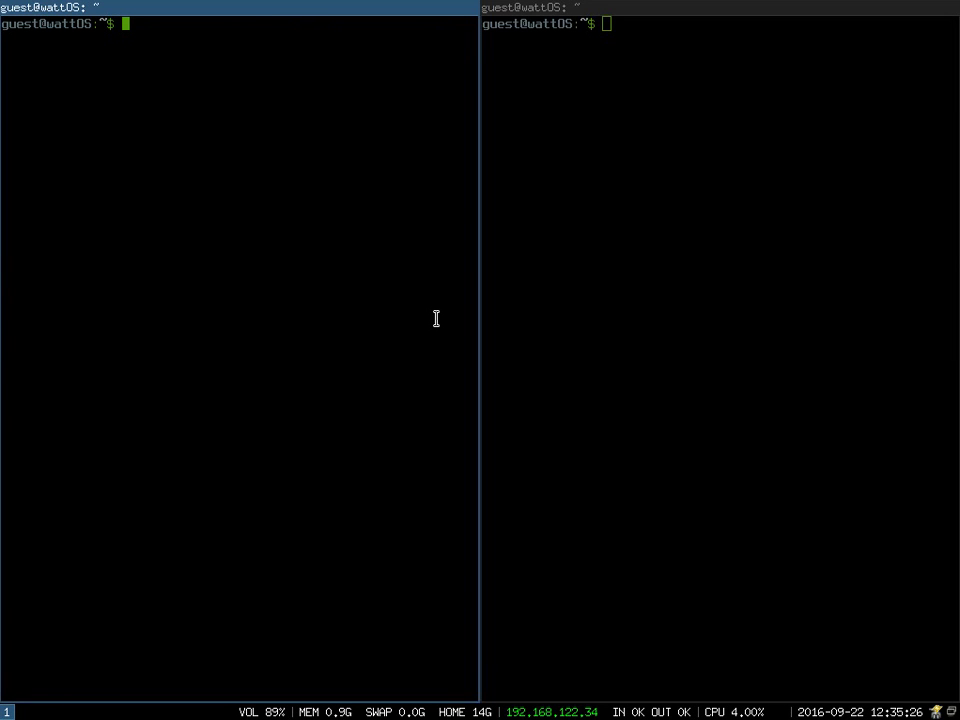
pyautogui.press('super+e')
pyautogui.press('super+Return')
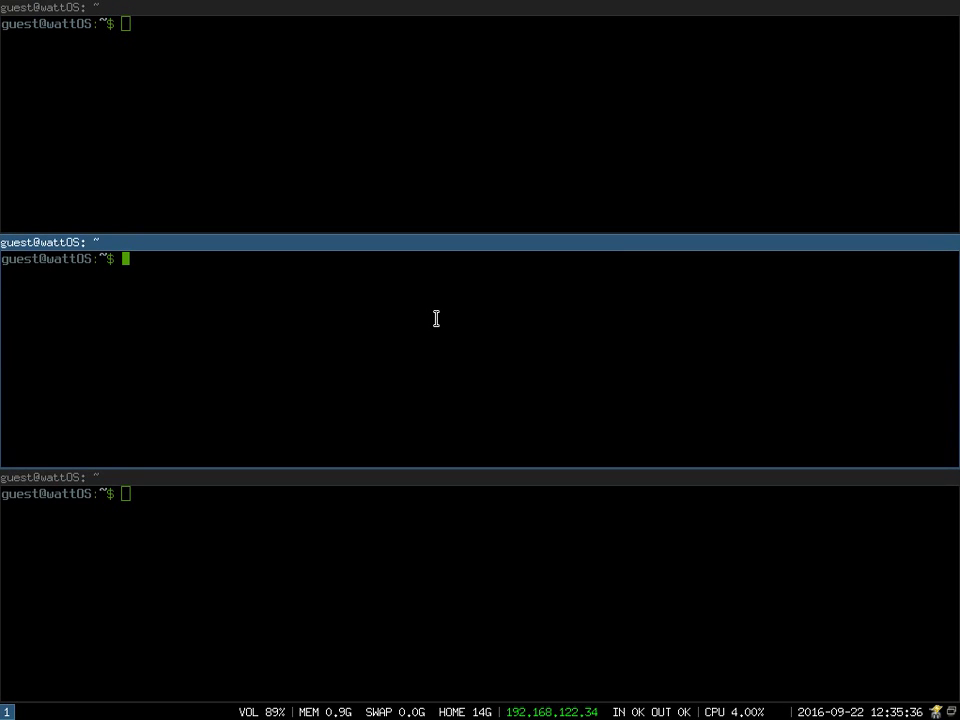
pyautogui.press('super+shift+e')
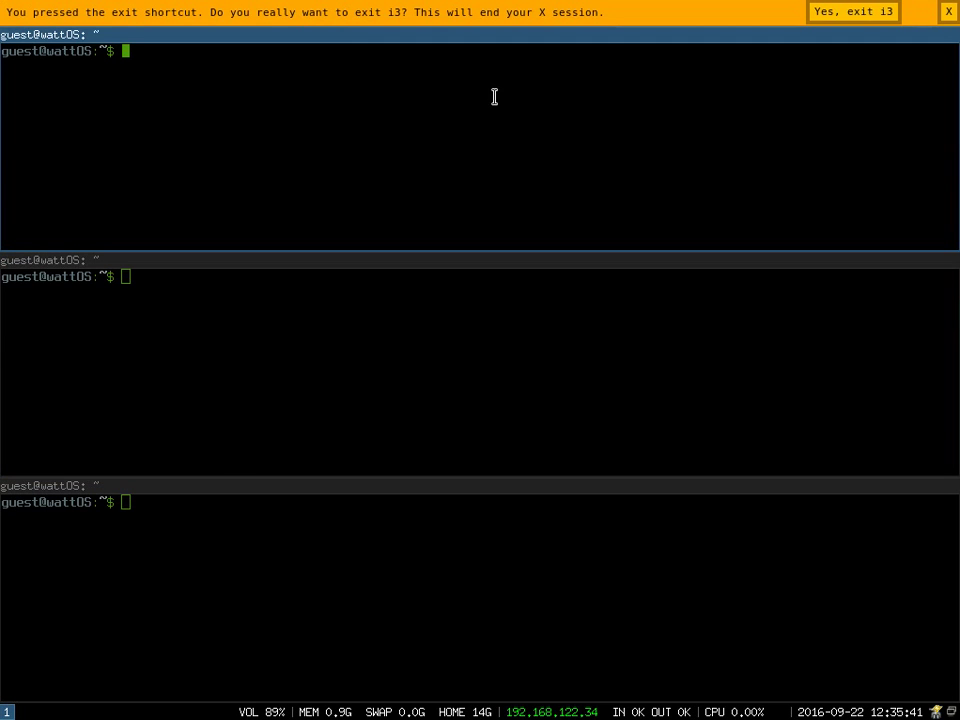
# Cancel the exit prompt, close the terminals, and view PCManFM's About box and File menu before closing it.
pyautogui.press('Escape')
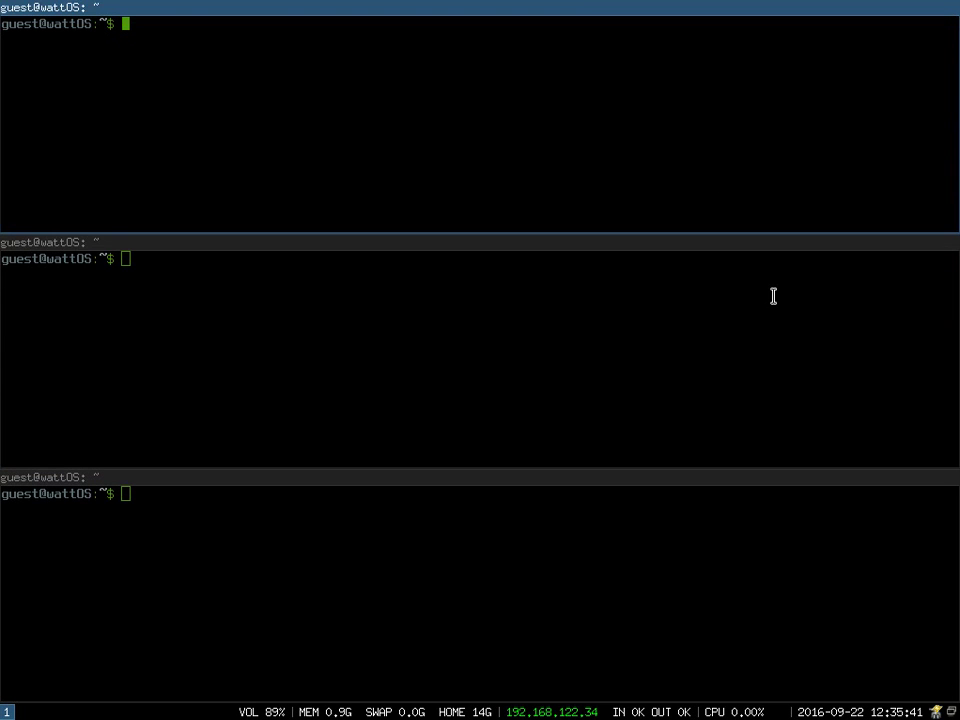
pyautogui.press('super+shift+q')
pyautogui.press('super+shift+q')
pyautogui.press('super+shift+q')
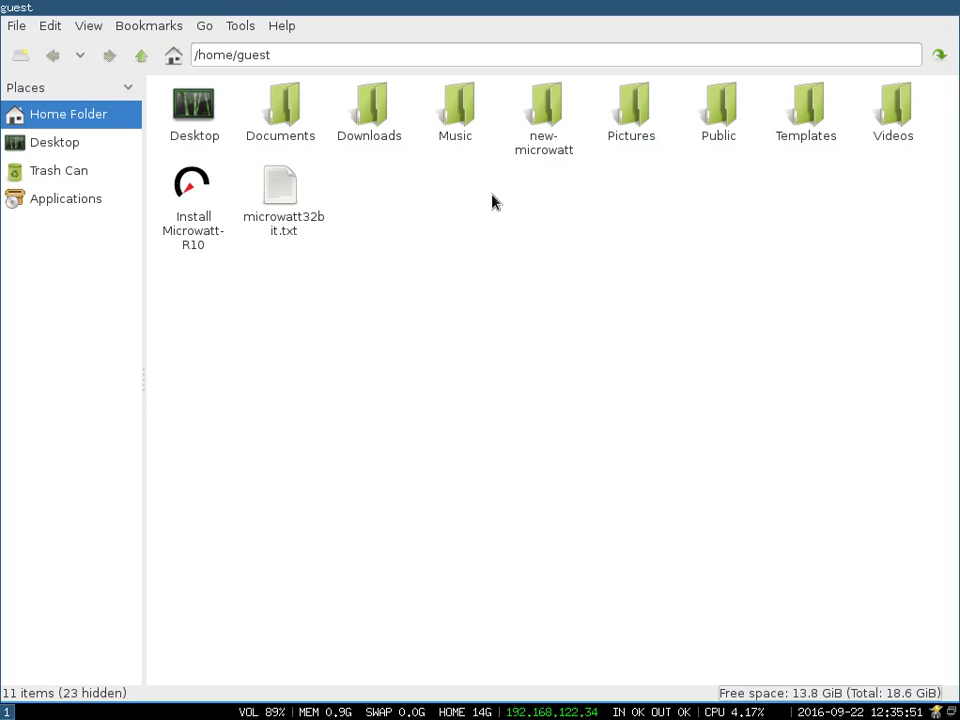
pyautogui.click(589, 446)
pyautogui.click(16, 25)
pyautogui.hotkey('alt', 'F4')
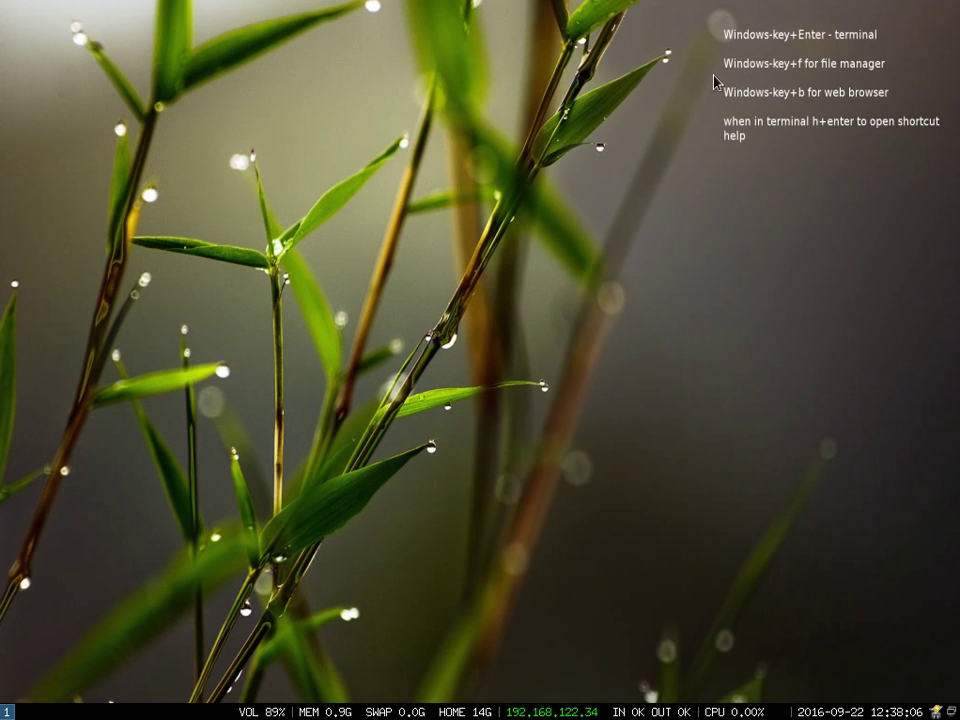
pyautogui.press('super+b')
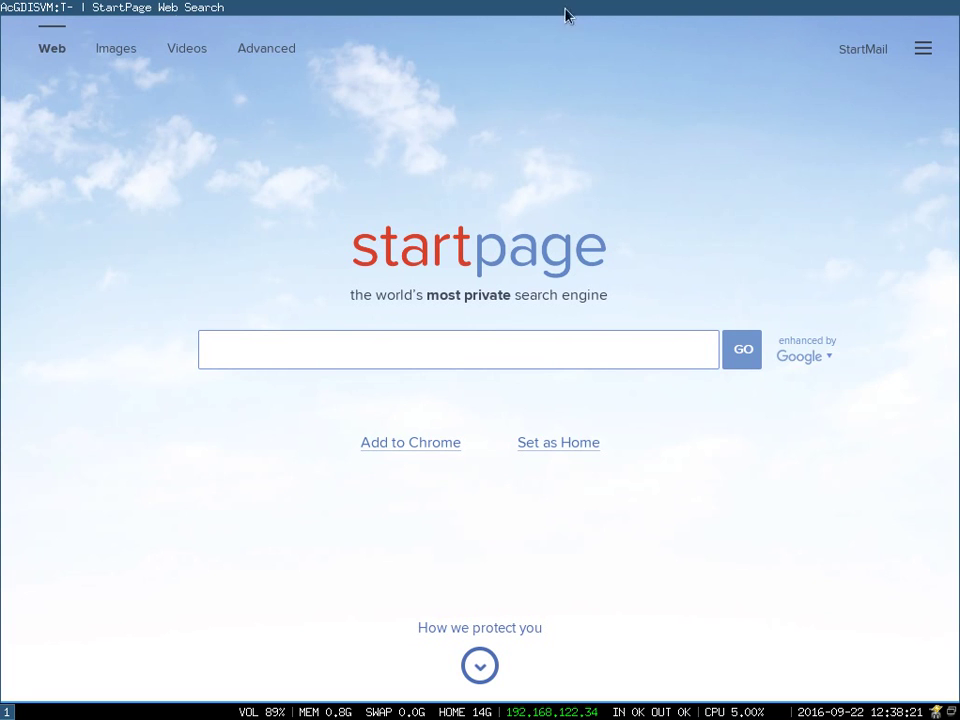
pyautogui.click(536, 364)
pyautogui.hotkey('ctrl', 'g')
pyautogui.write('www')
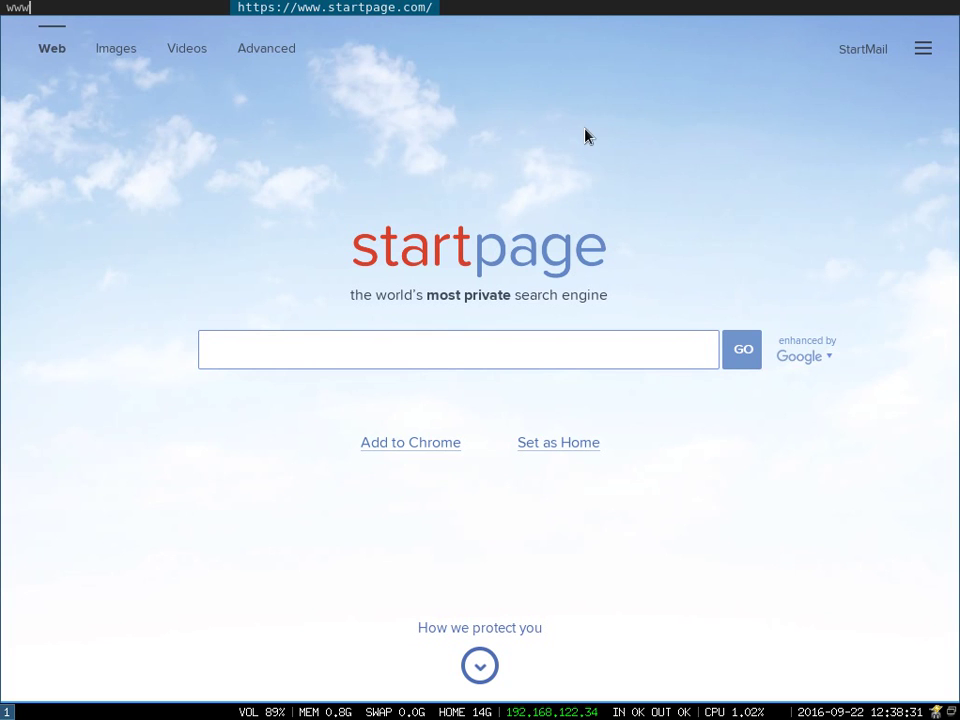
pyautogui.write('.planeta')
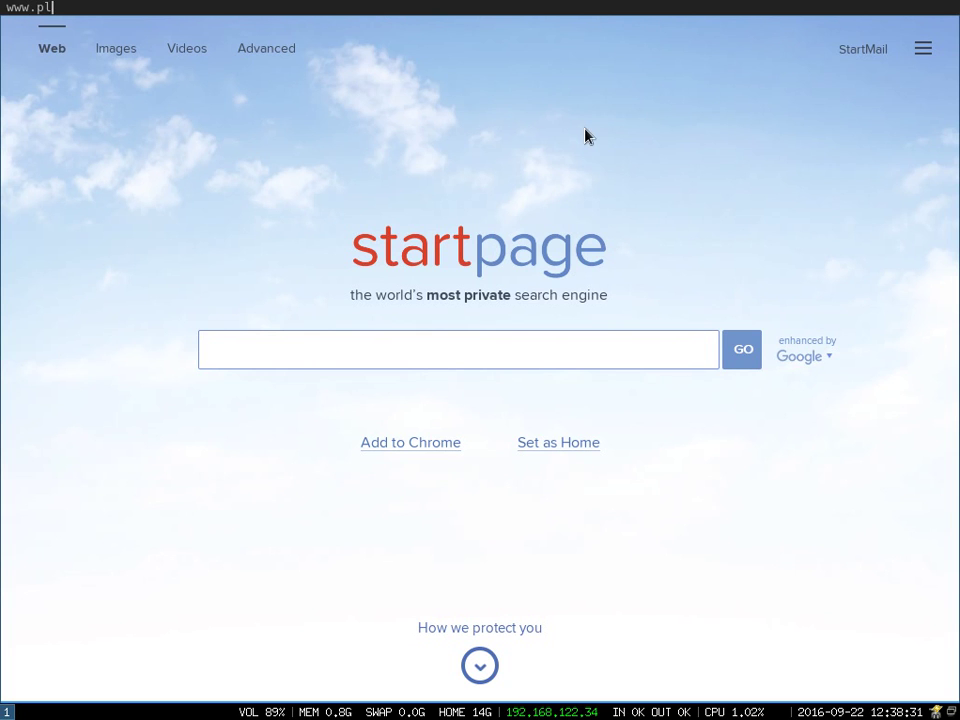
pyautogui.write('tt.com')
pyautogui.press('BackSpace')
pyautogui.press('BackSpace')
pyautogui.press('BackSpace')
pyautogui.press('BackSpace')
pyautogui.press('BackSpace')
pyautogui.press('BackSpace')
pyautogui.press('BackSpace')
pyautogui.write('watt.com')
pyautogui.press('Return')
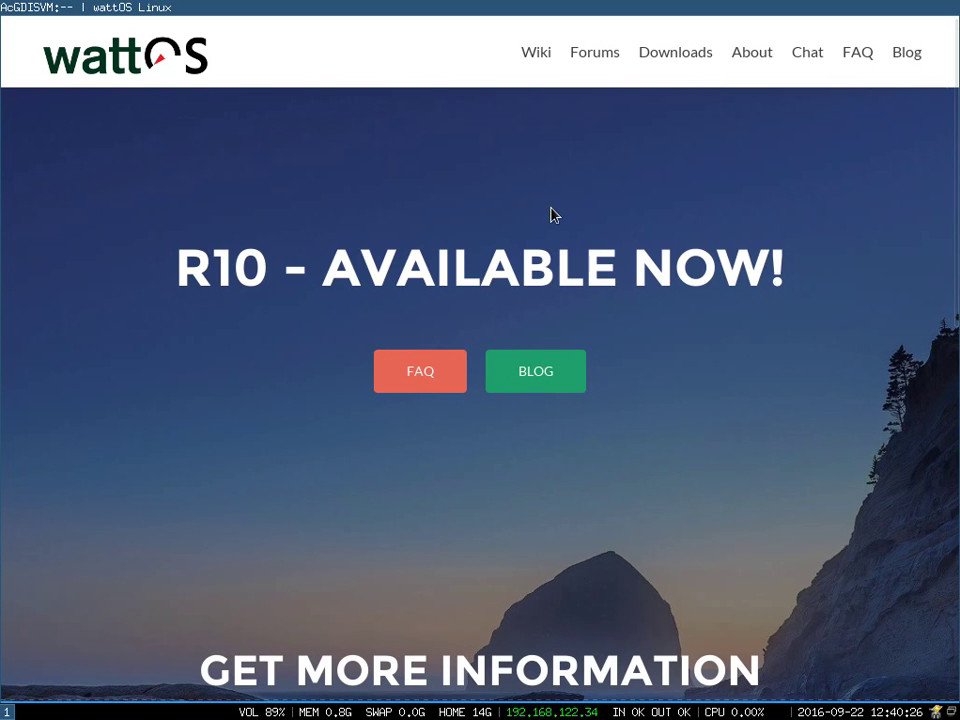
pyautogui.press('super+shift+q')
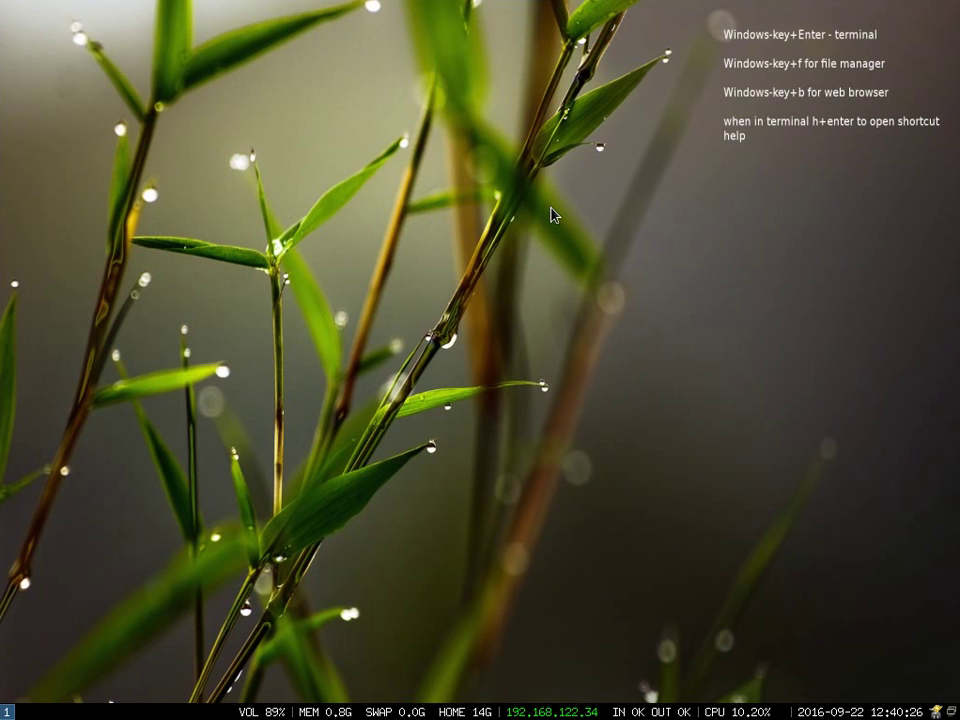
# Open a terminal and run 'h' to display the .help.txt shortcut file.
pyautogui.press('super+Return')
pyautogui.write('h')
pyautogui.press('Return')
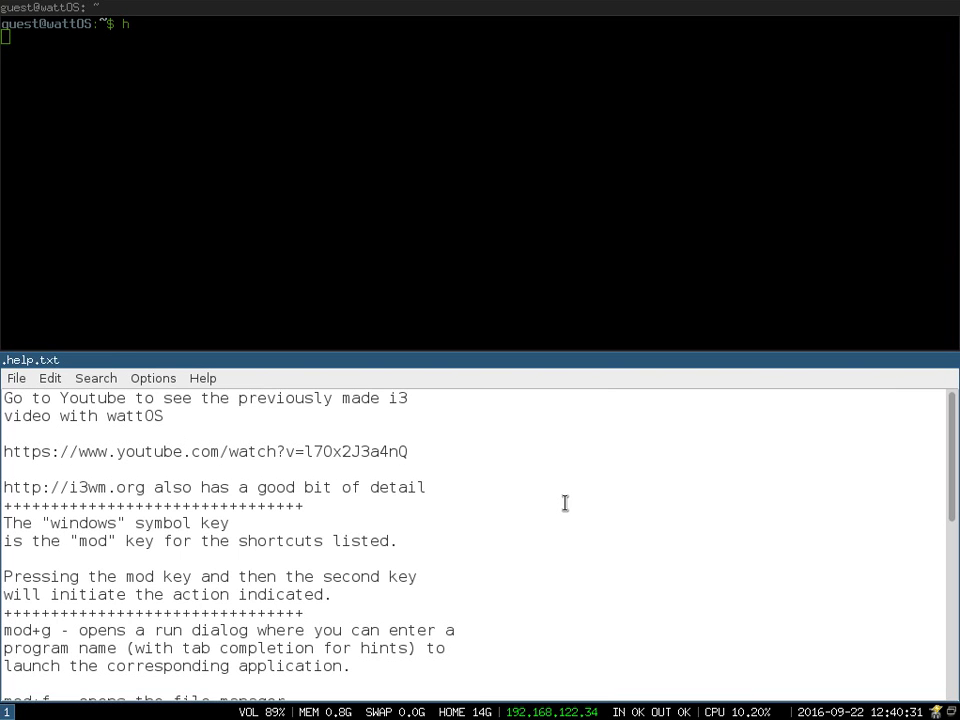
# Read through the help file, then place the terminal and help file side by side.
pyautogui.scroll(-8, 565, 504)
pyautogui.scroll(7, 550, 520)
pyautogui.scroll(-2, 557, 552)
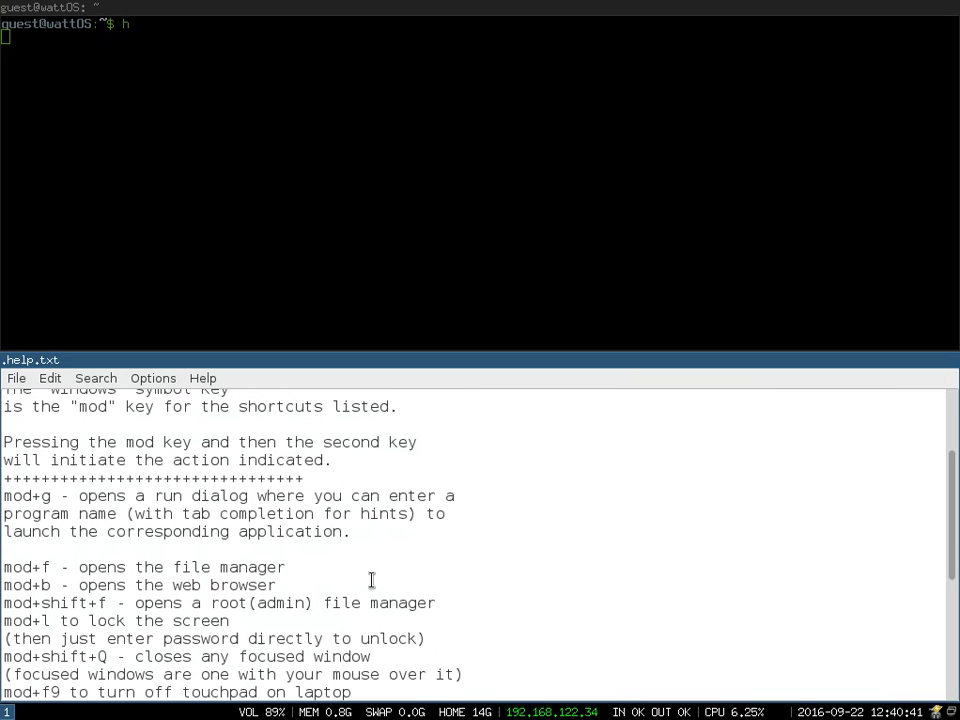
pyautogui.scroll(1, 565, 541)
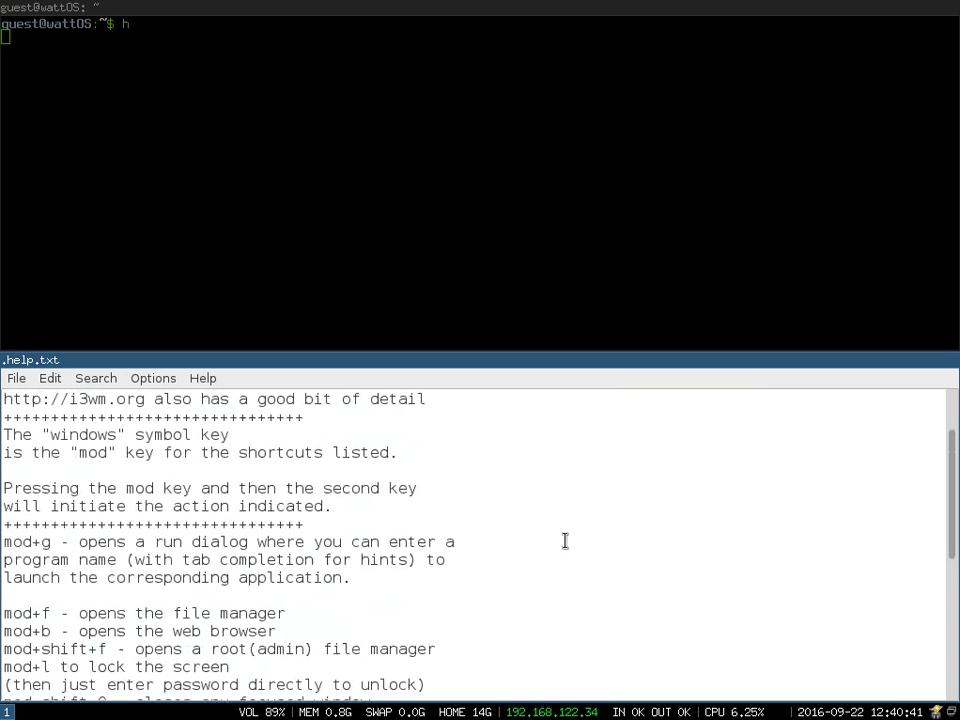
pyautogui.scroll(2, 565, 541)
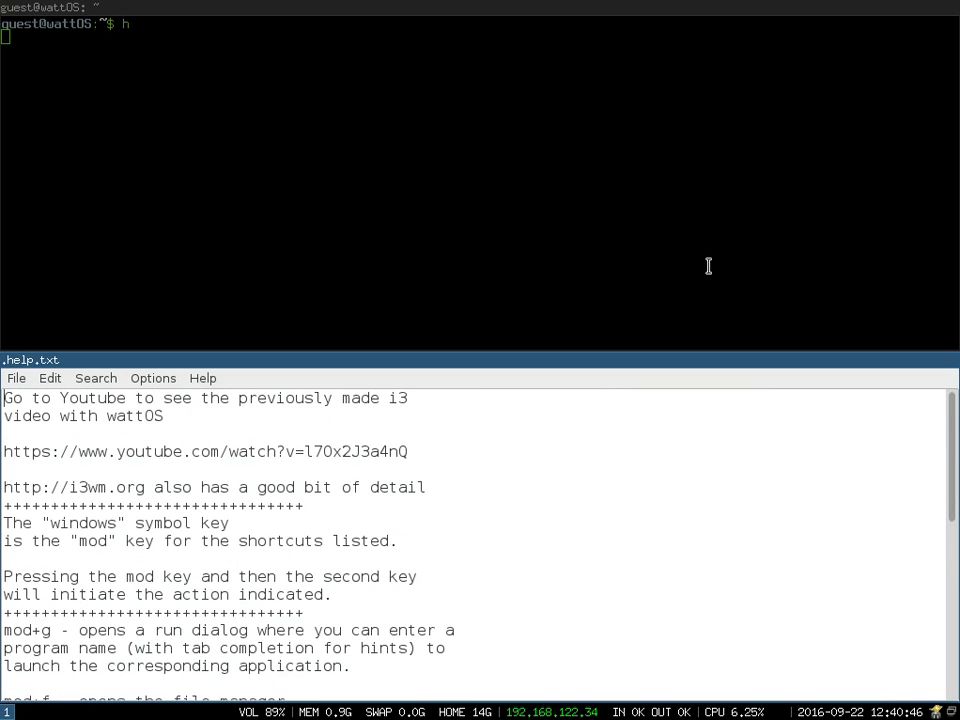
pyautogui.scroll(-5, 614, 477)
pyautogui.scroll(4, 614, 477)
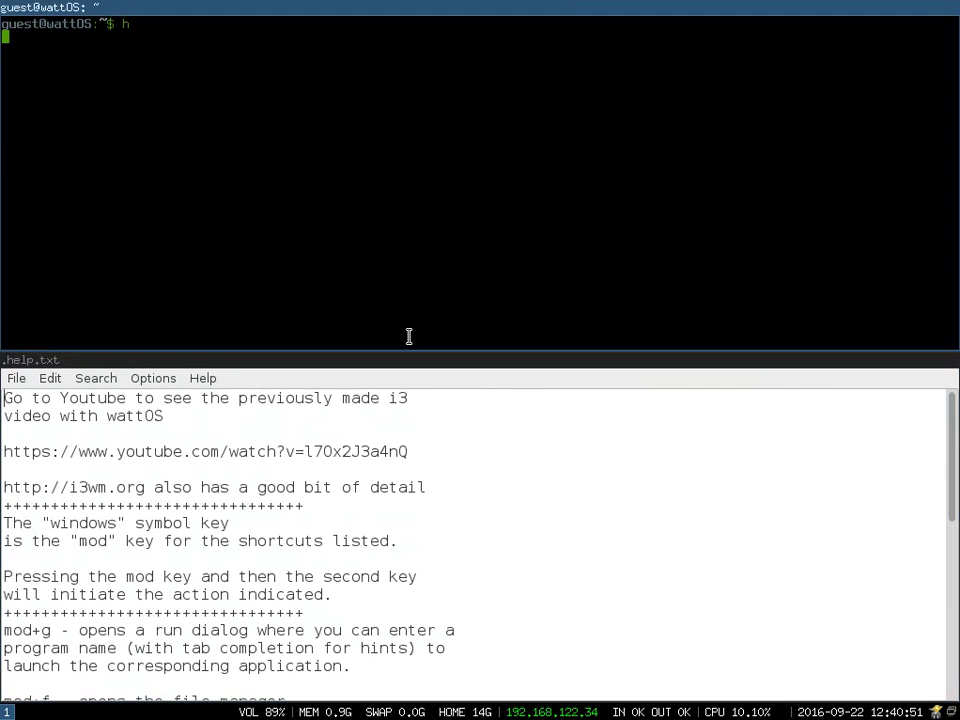
pyautogui.press('super+e')
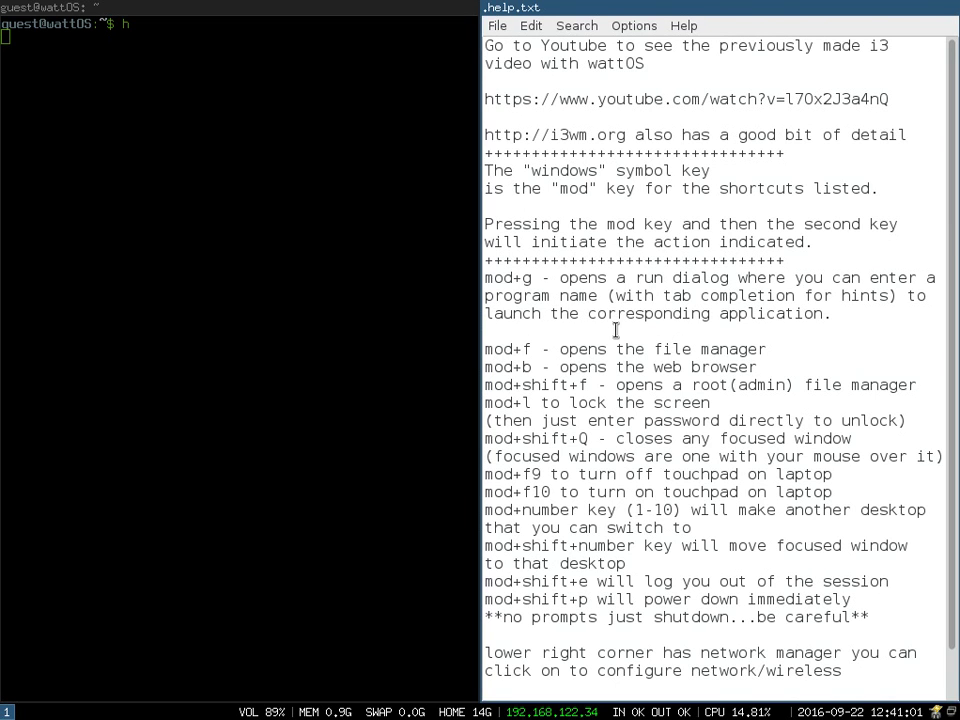
# Switch to the tabbed layout and flip between the terminal and help file tabs.
pyautogui.press('super+w')
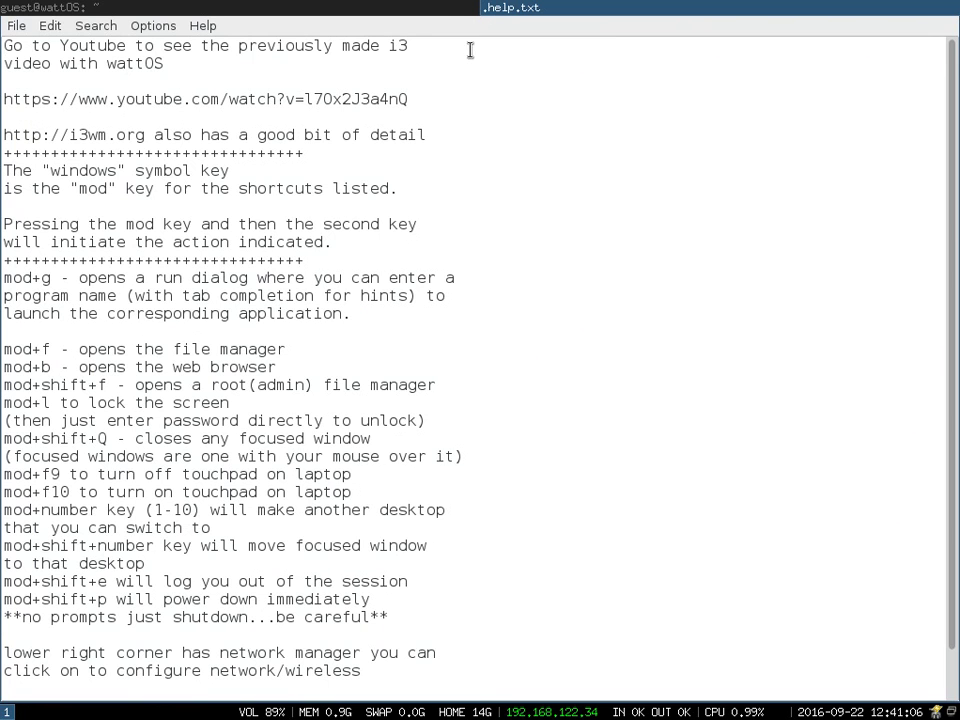
pyautogui.click(441, 10)
pyautogui.click(588, 8)
pyautogui.click(441, 12)
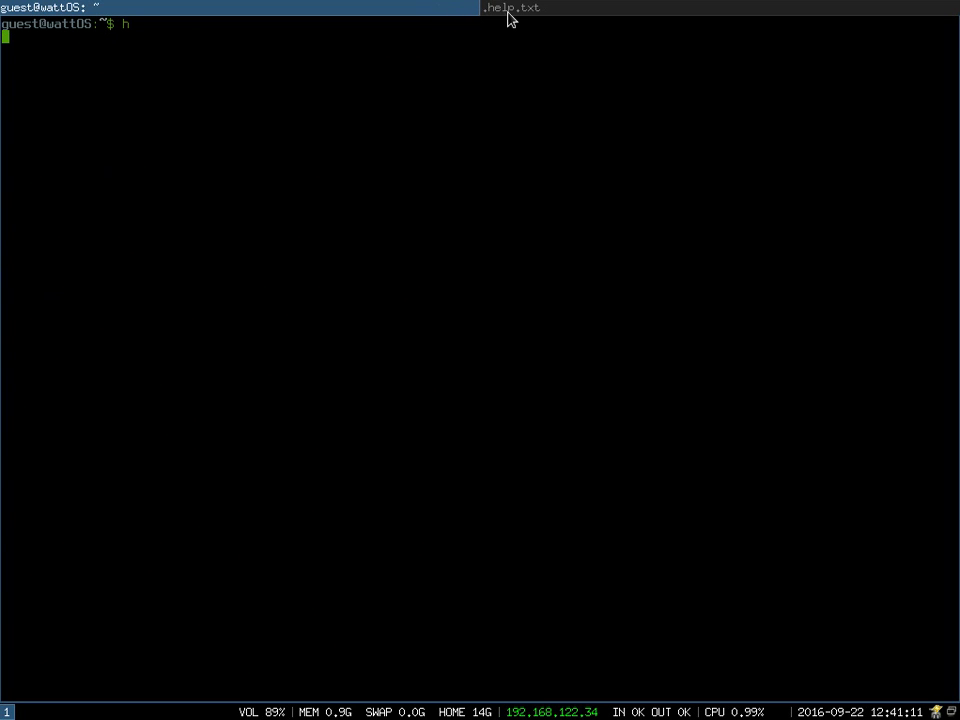
pyautogui.click(486, 14)
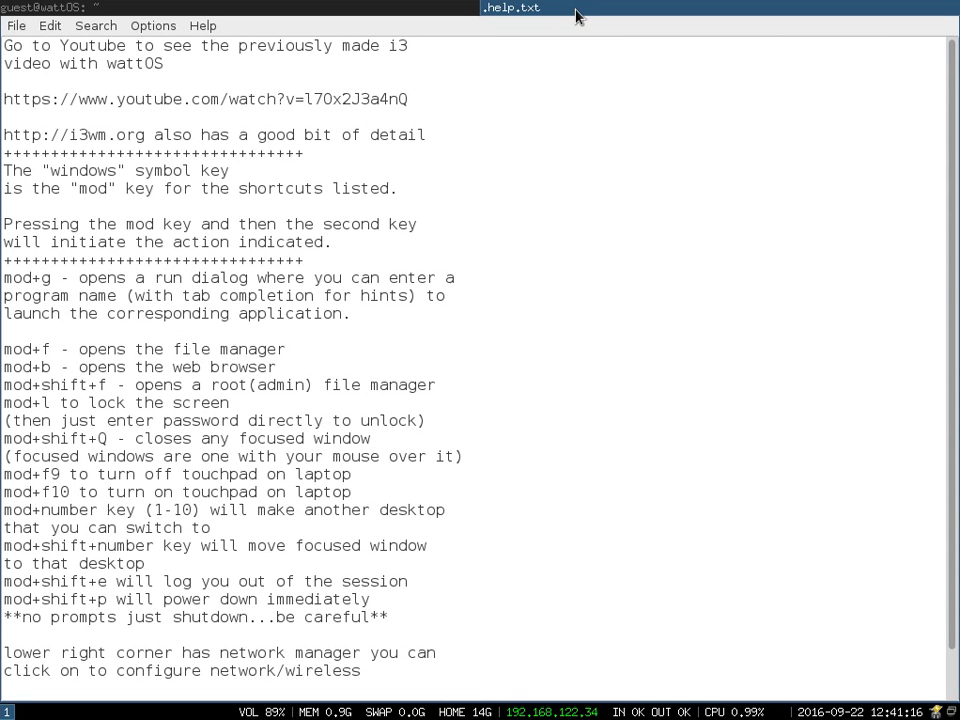
pyautogui.click(440, 12)
# Switch to the stacked layout, move between the windows, and launch PCManFM.
pyautogui.press('super+s')
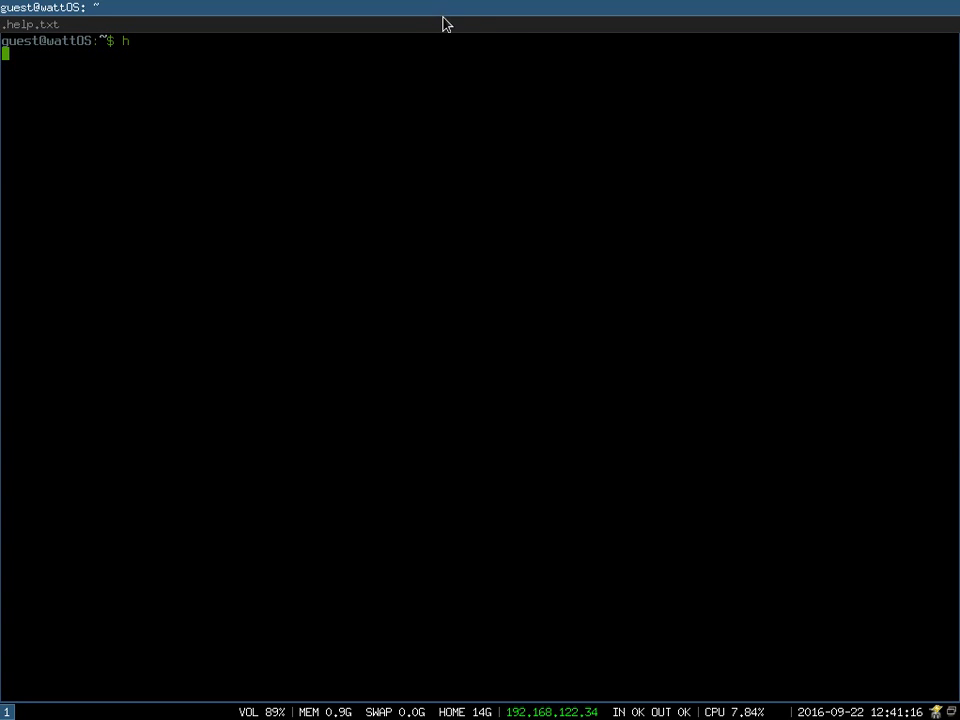
pyautogui.click(531, 20)
pyautogui.press('super+Up')
pyautogui.press('super+f')
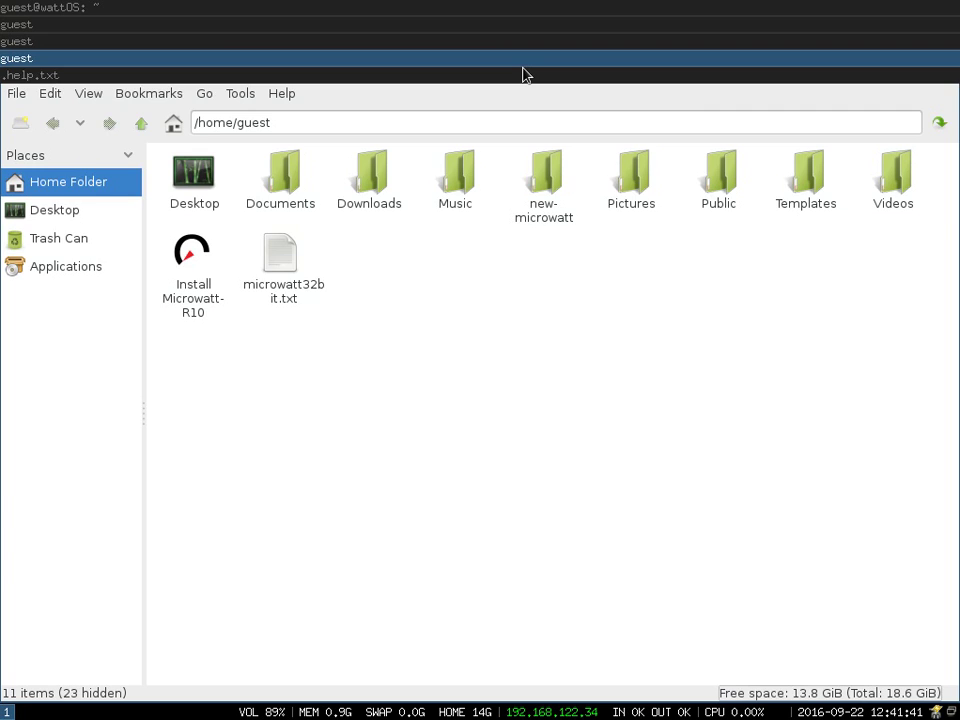
# Focus the .help.txt window, tile it, and quit Leafpad through File > Quit.
pyautogui.click(525, 75)
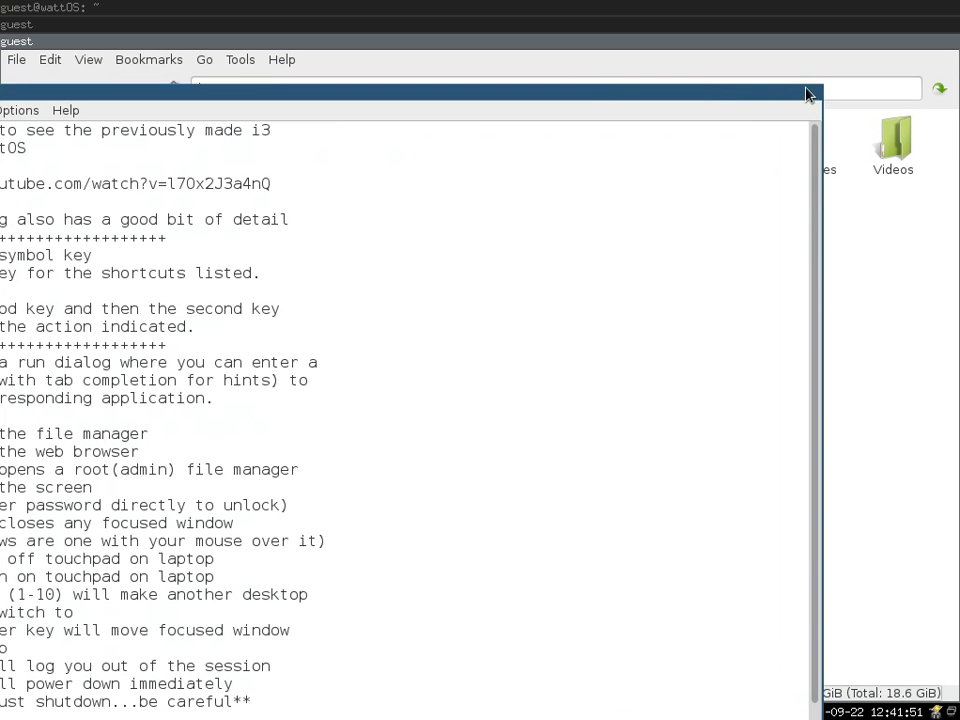
pyautogui.press('super+shift+space')
pyautogui.click(38, 63)
pyautogui.click(100, 219)
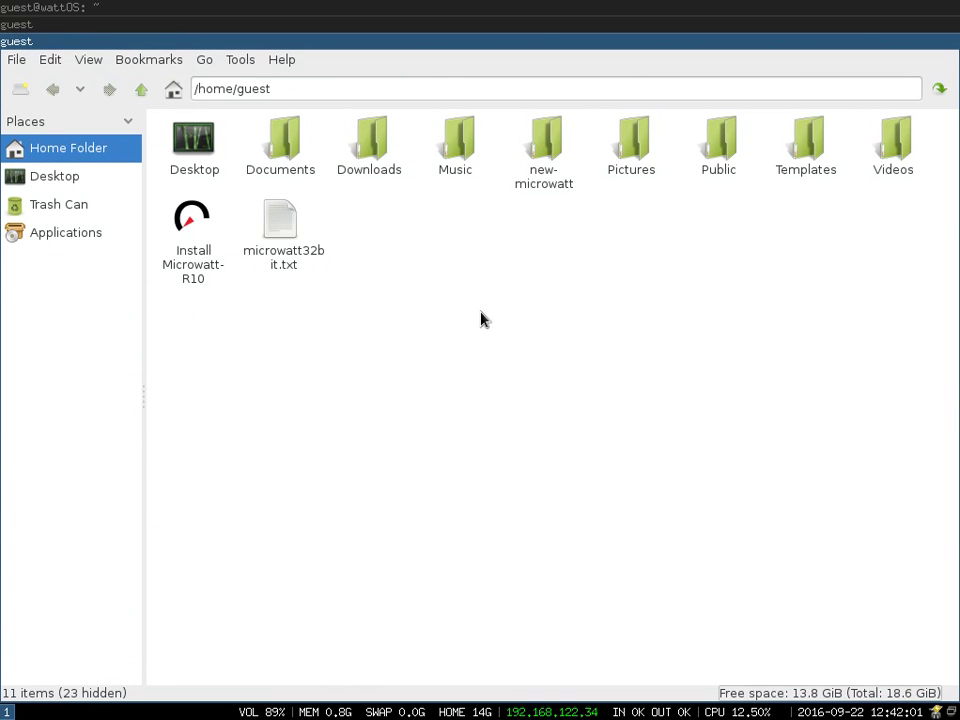
# Close the old file manager and terminal, reopen PCManFM, and show Applications under Places.
pyautogui.press('super+shift+q')
pyautogui.press('super+shift+q')
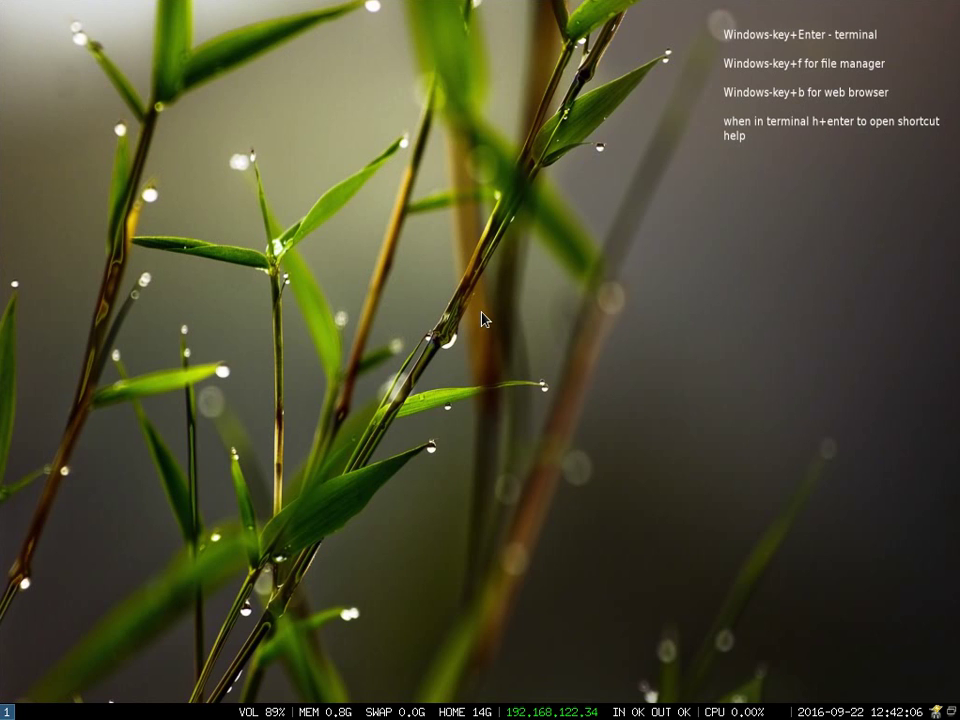
pyautogui.press('super+f')
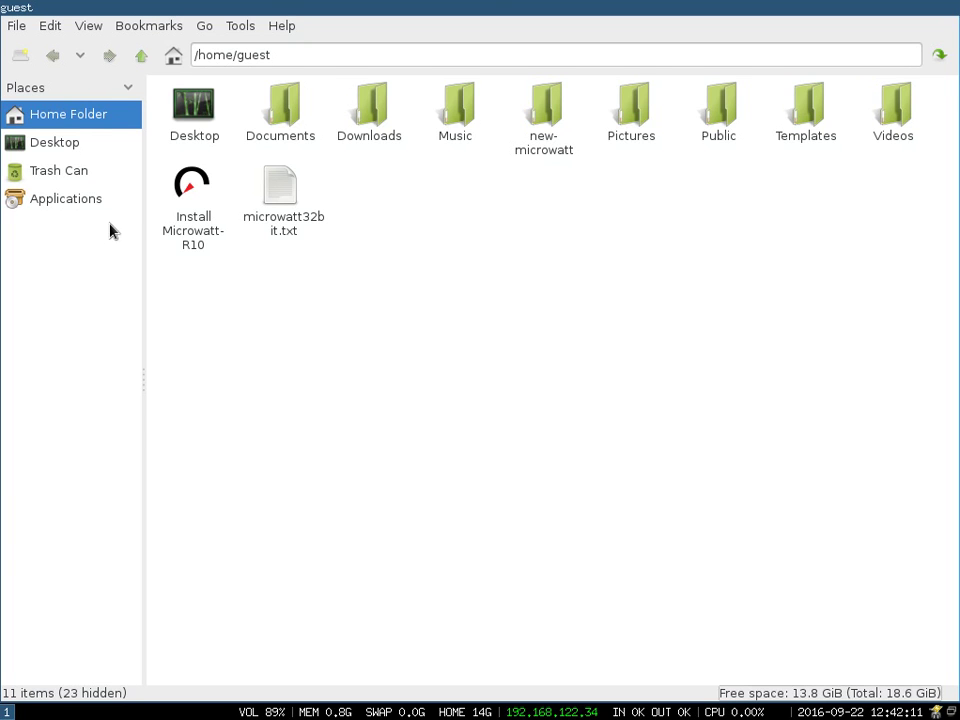
pyautogui.click(66, 198)
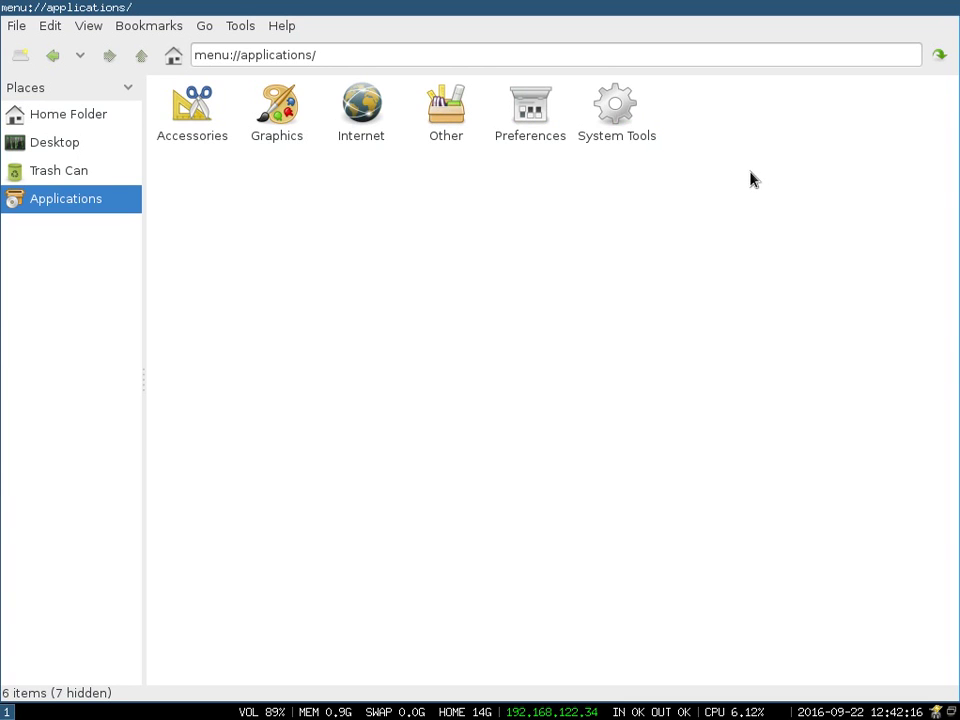
pyautogui.doubleClick(535, 110)
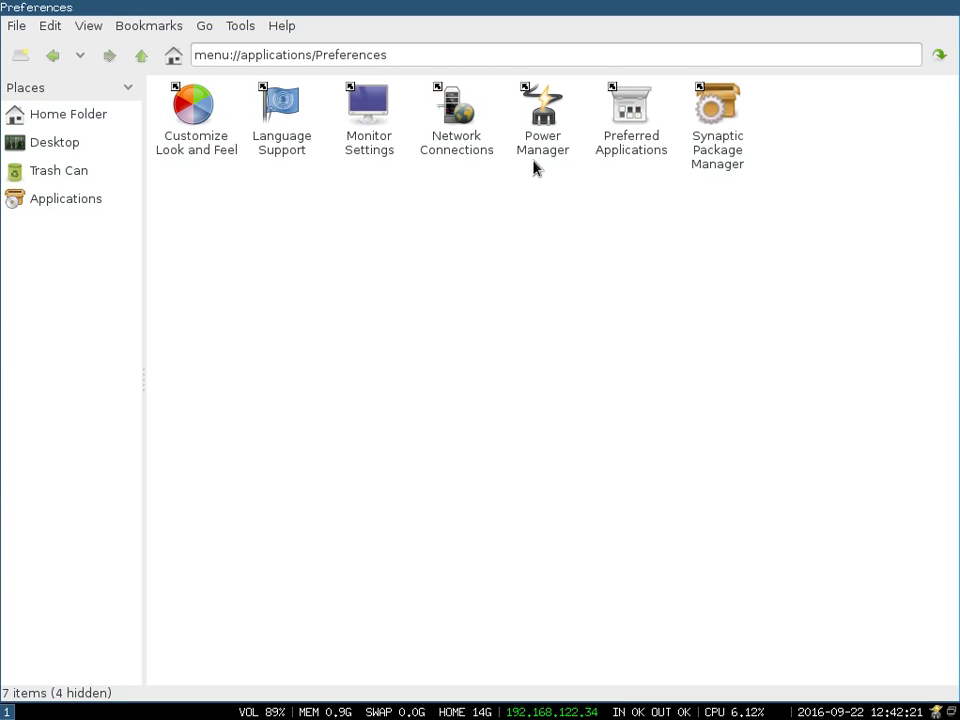
pyautogui.press('l')
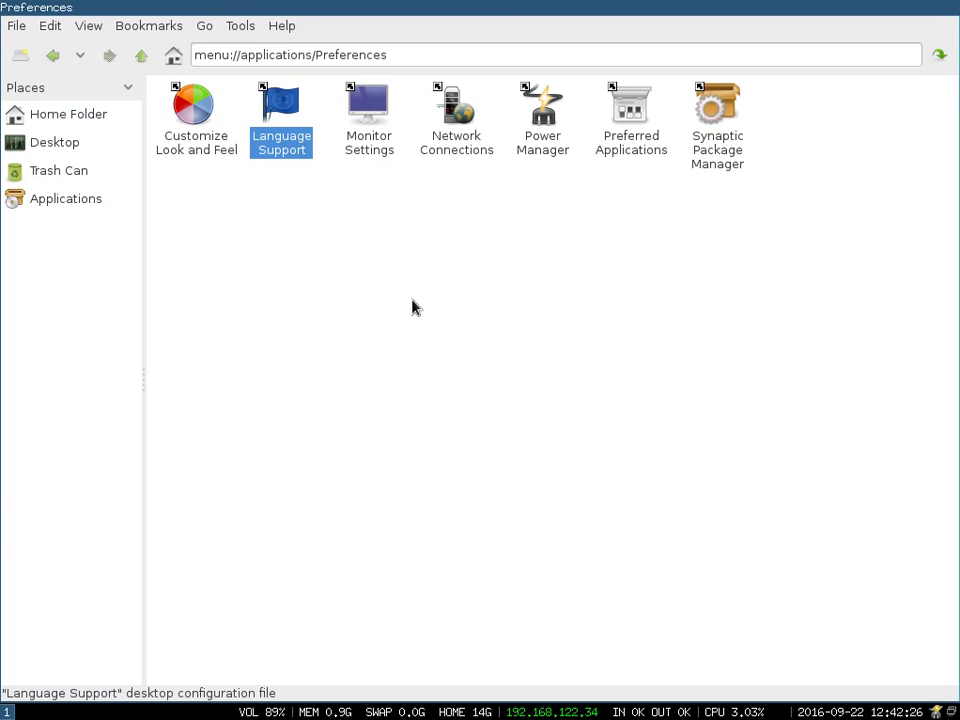
pyautogui.click(733, 354)
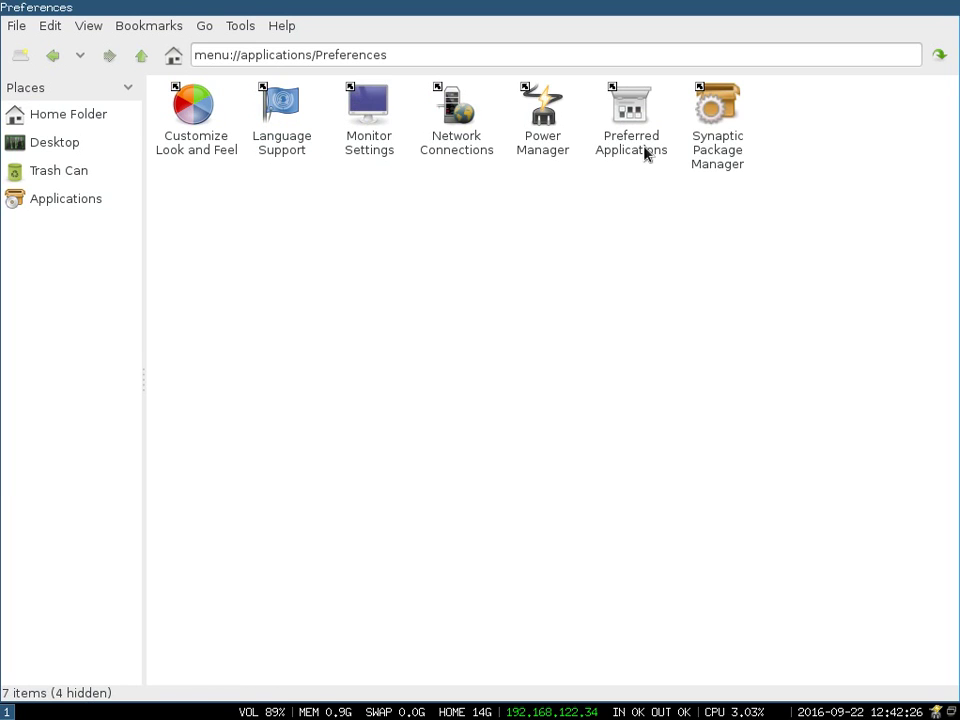
pyautogui.press('s')
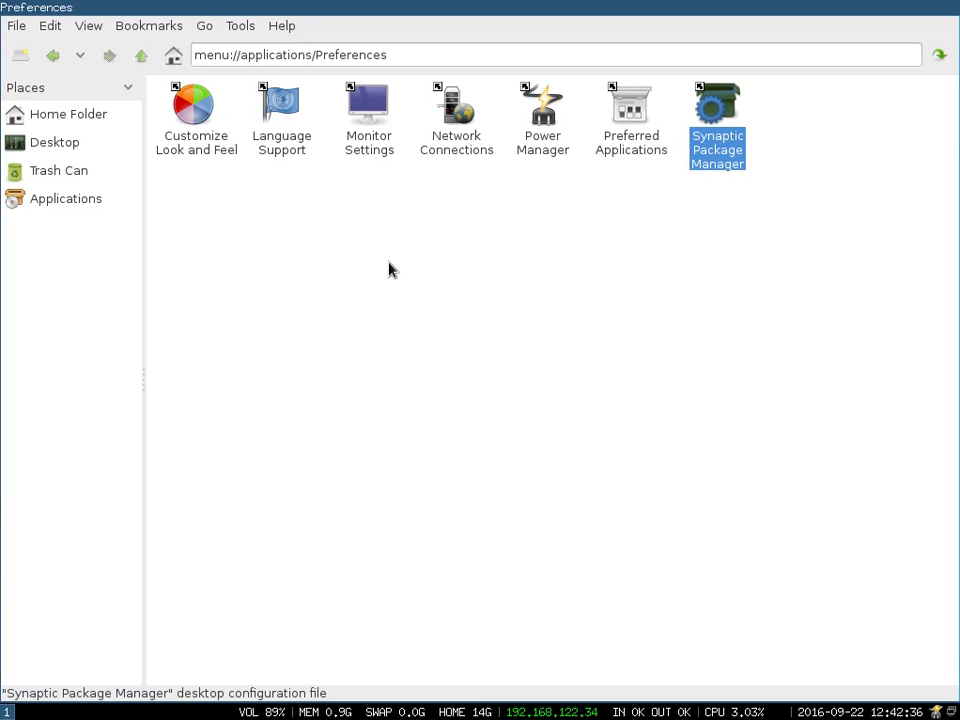
pyautogui.hotkey('alt', 'Up')
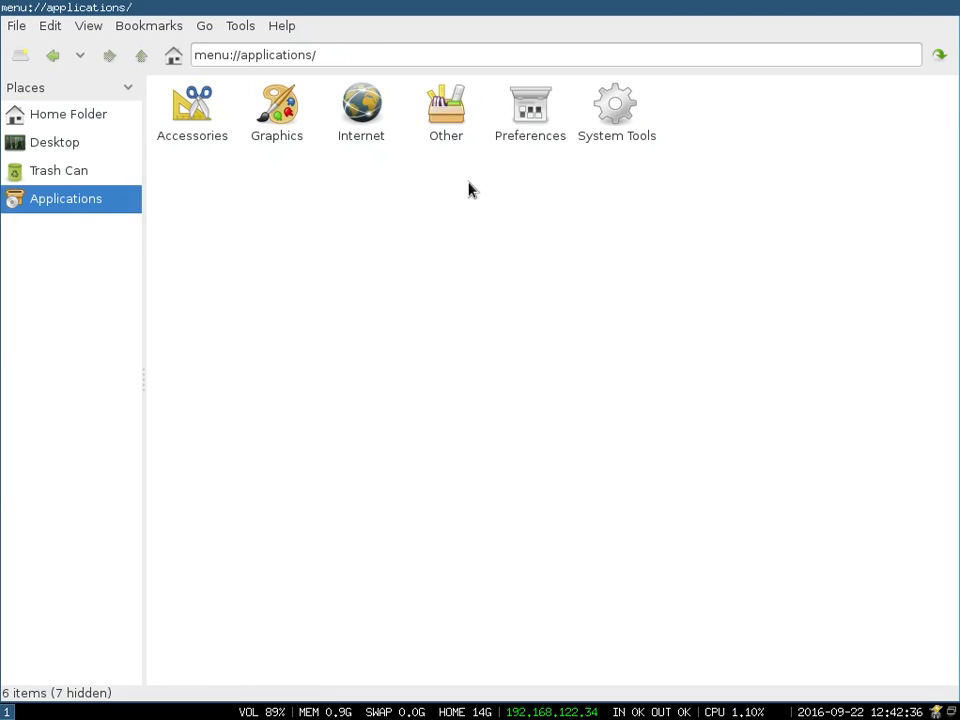
pyautogui.doubleClick(610, 110)
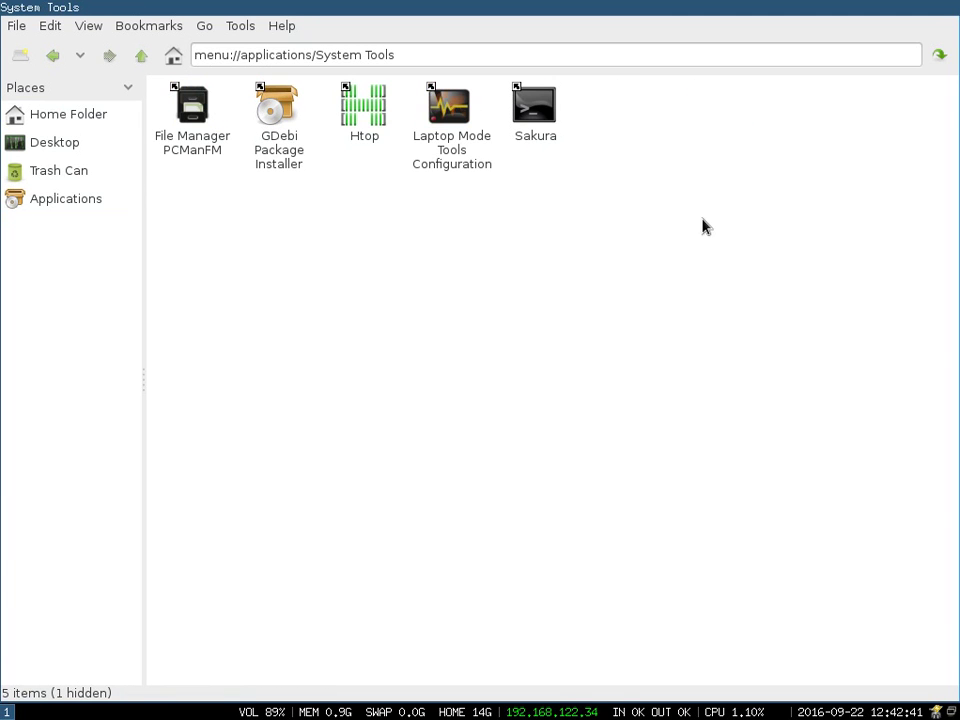
pyautogui.hotkey('alt', 'Up')
pyautogui.doubleClick(192, 110)
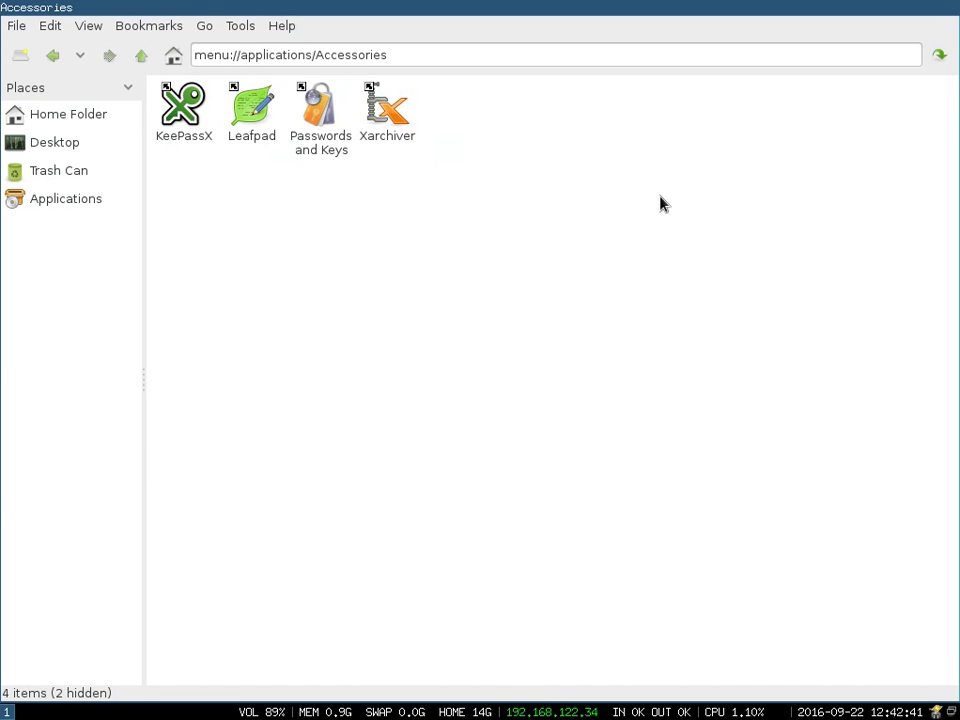
pyautogui.hotkey('alt', 'Up')
pyautogui.doubleClick(268, 112)
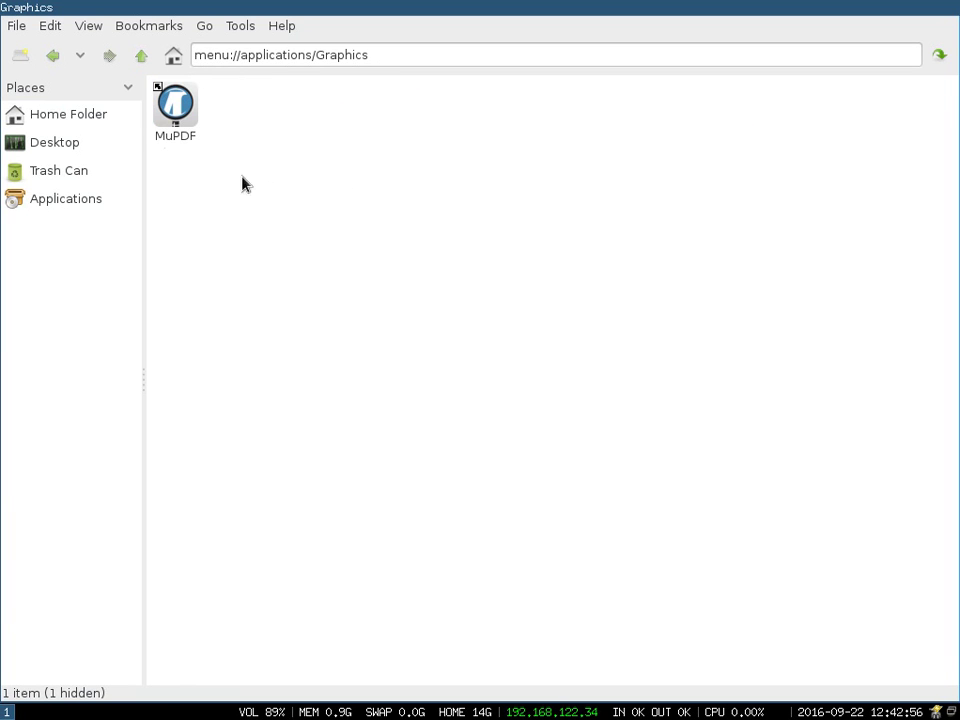
pyautogui.click(110, 114)
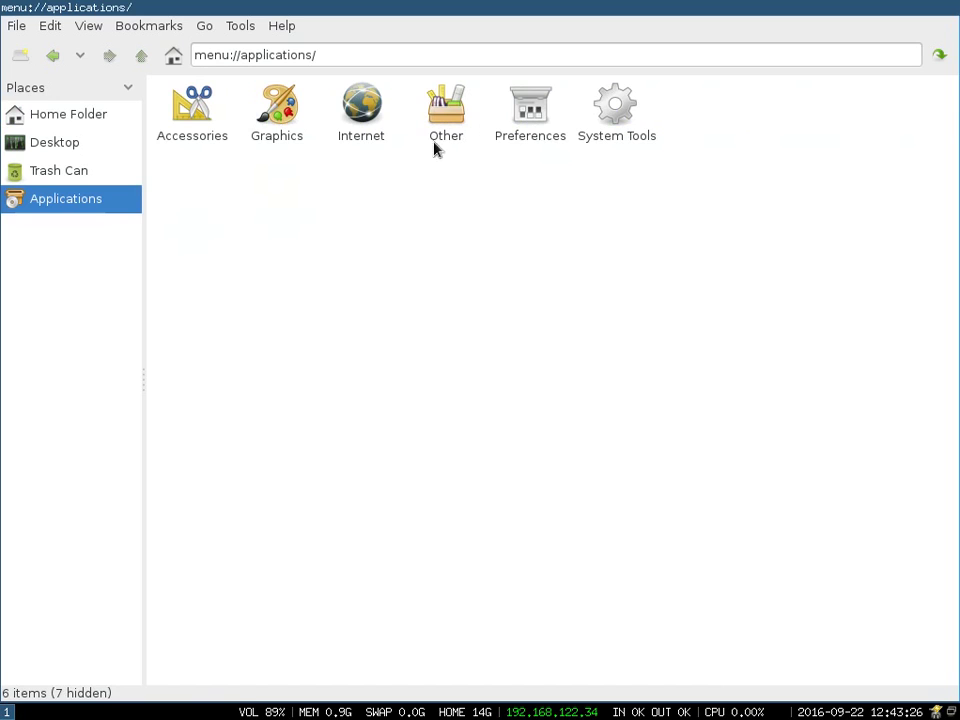
# Close the file manager, open the run prompt, and try completing 'syn' to synaptic before clearing it.
pyautogui.press('super+shift+q')
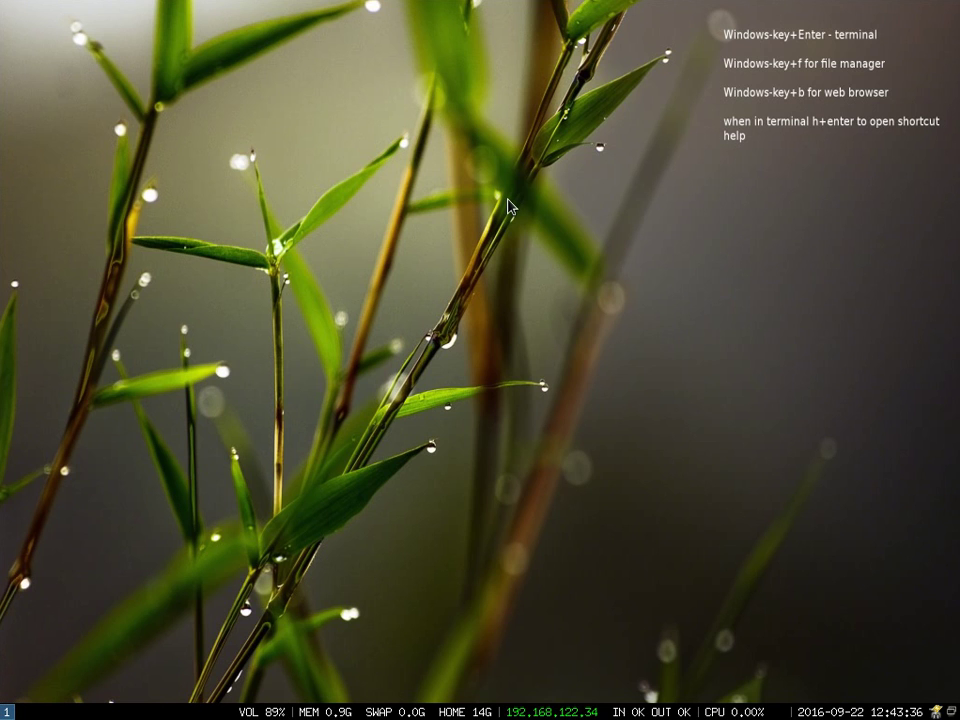
pyautogui.press('super+d')
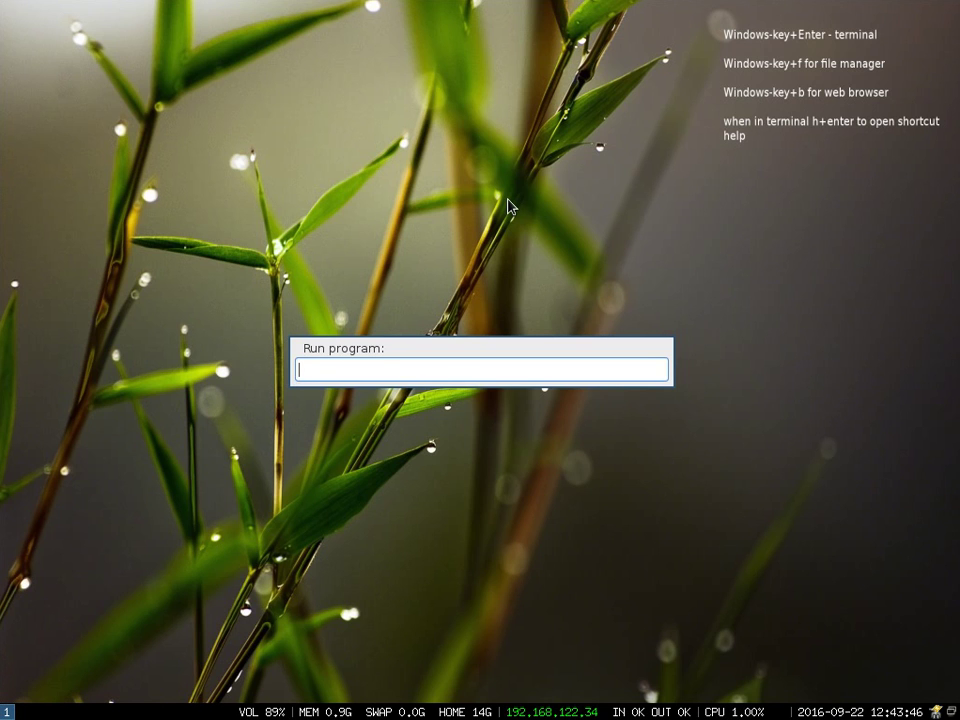
pyautogui.write('syn')
pyautogui.press('Tab')
pyautogui.press('Tab')
pyautogui.press('Tab')
pyautogui.press('Tab')
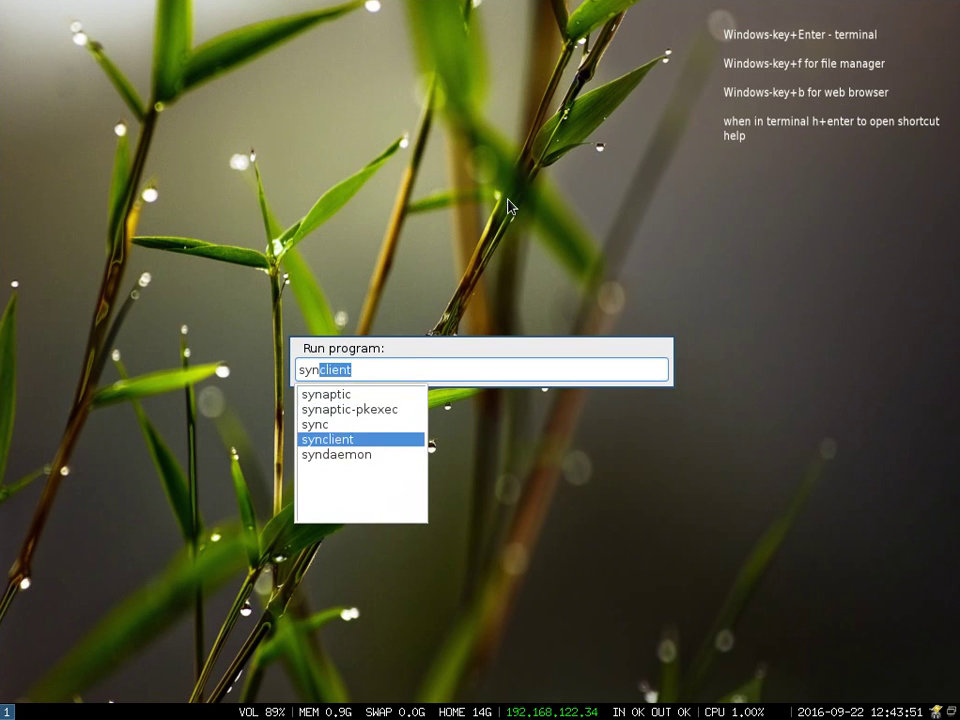
pyautogui.hotkey('shift', 'Tab')
pyautogui.hotkey('shift', 'Tab')
pyautogui.hotkey('shift', 'Tab')
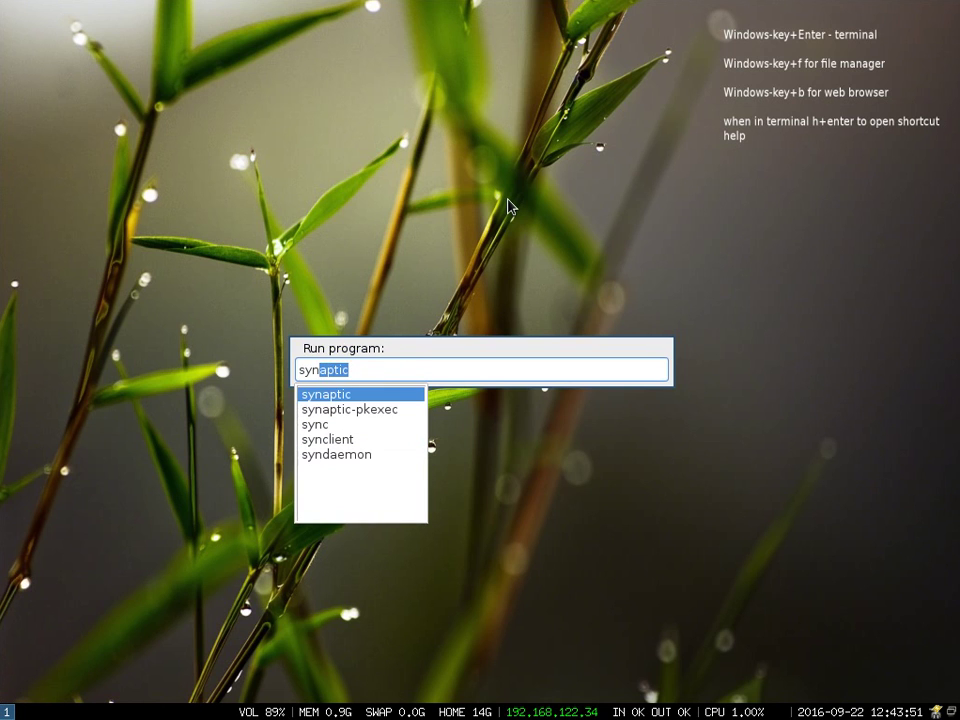
pyautogui.press('BackSpace')
pyautogui.press('BackSpace')
pyautogui.press('BackSpace')
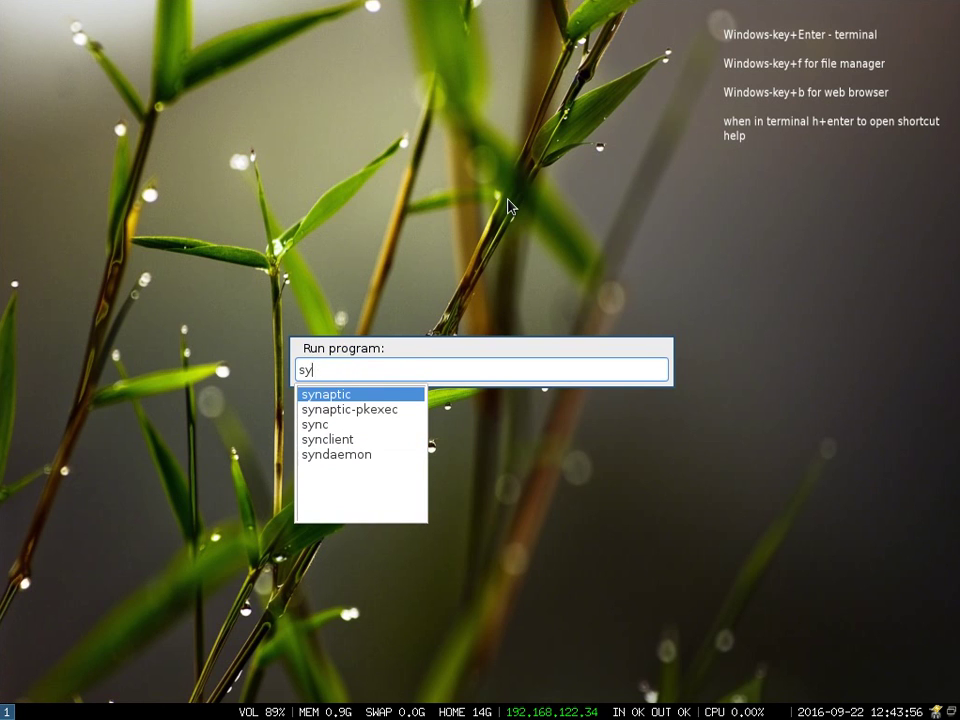
pyautogui.press('BackSpace')
# Type 'term', then cancel the run box and launch PCManFM instead.
pyautogui.write('term')
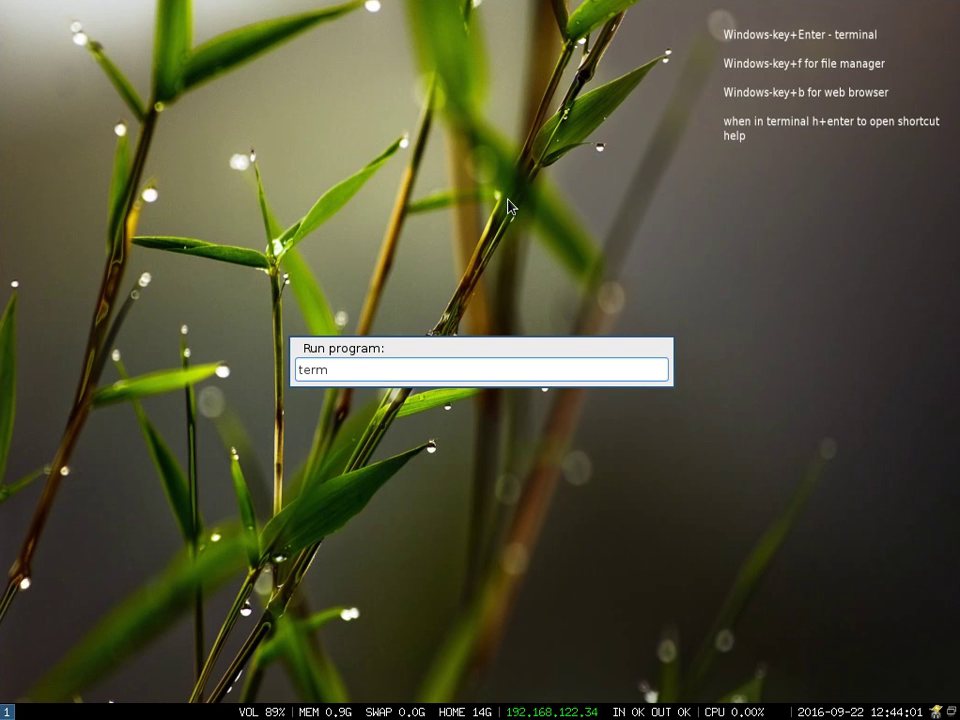
pyautogui.press('BackSpace')
pyautogui.press('BackSpace')
pyautogui.press('BackSpace')
pyautogui.press('Escape')
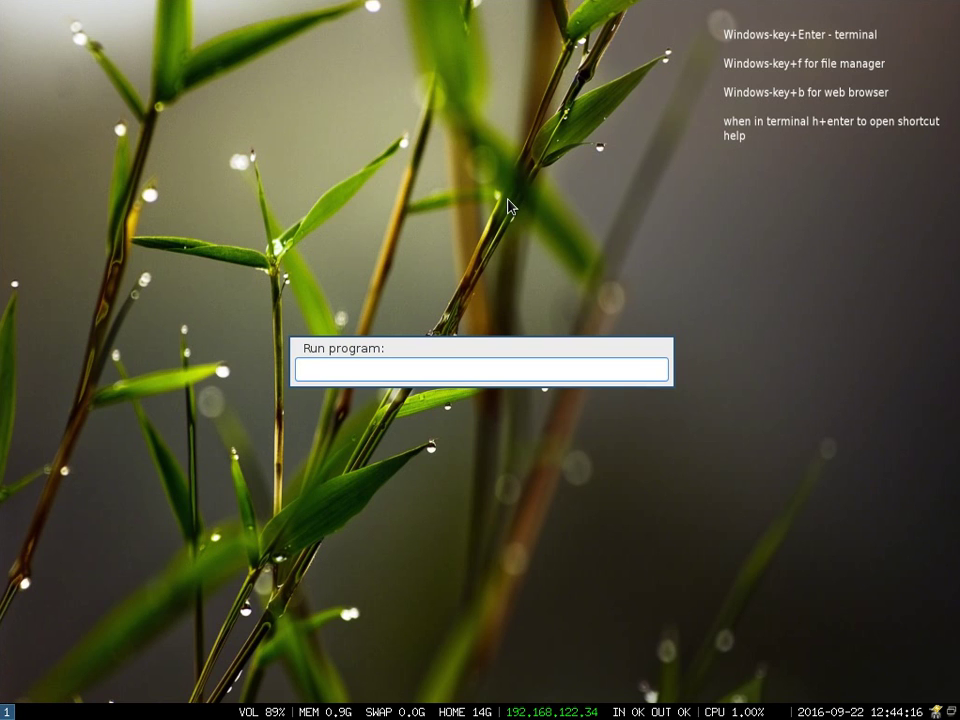
pyautogui.press('Escape')
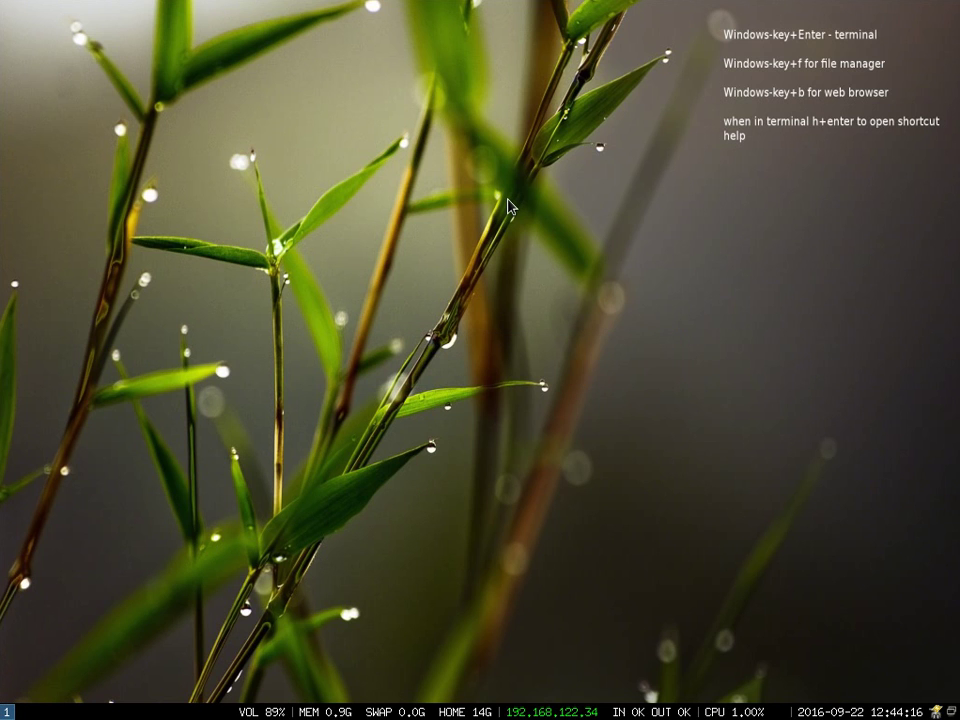
pyautogui.press('super+f')
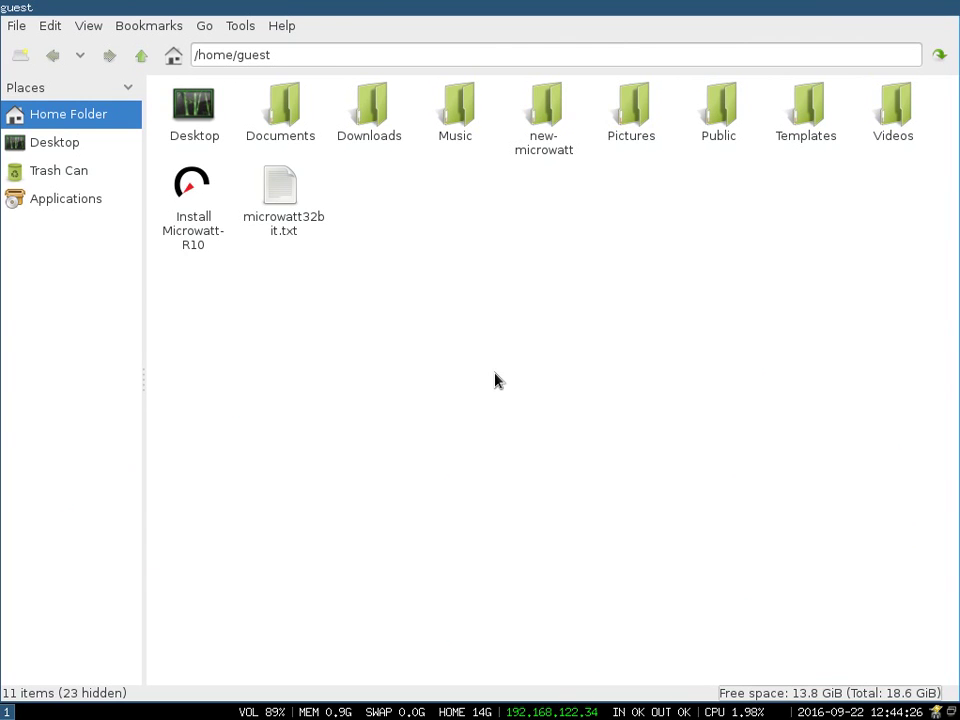
# Show hidden files and open /home/guest/.config/i3/config in the text editor.
pyautogui.hotkey('ctrl', 'h')
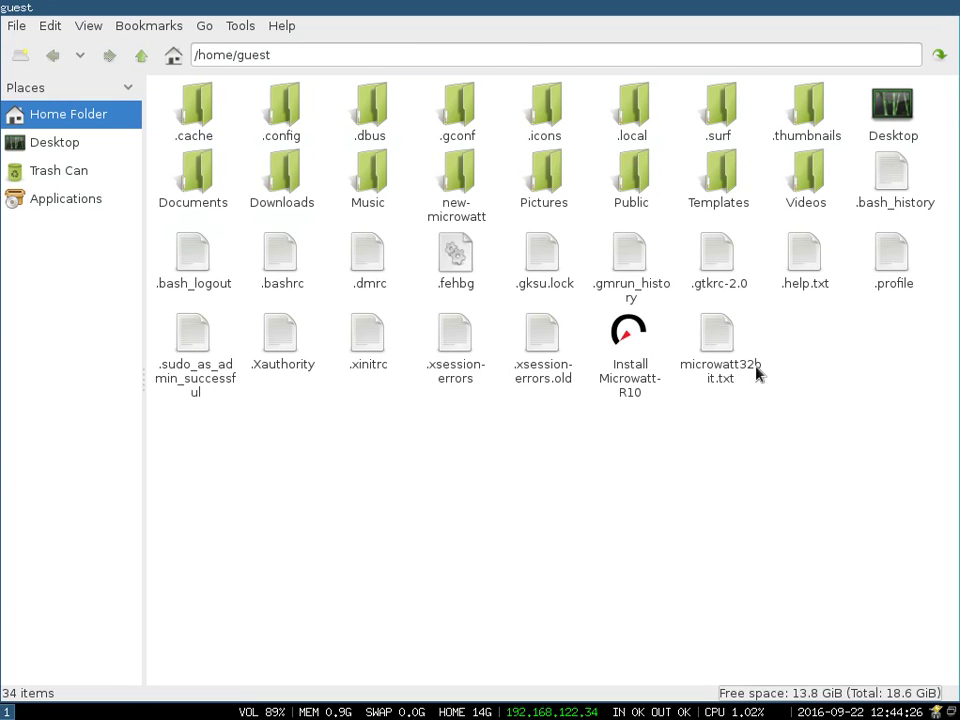
pyautogui.doubleClick(250, 98)
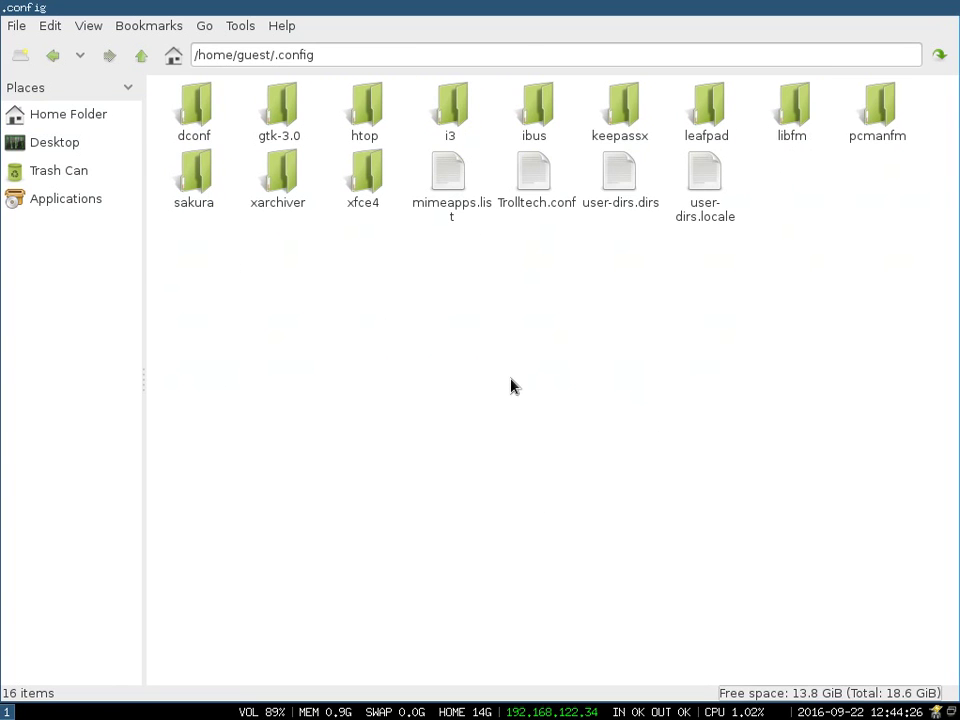
pyautogui.doubleClick(452, 110)
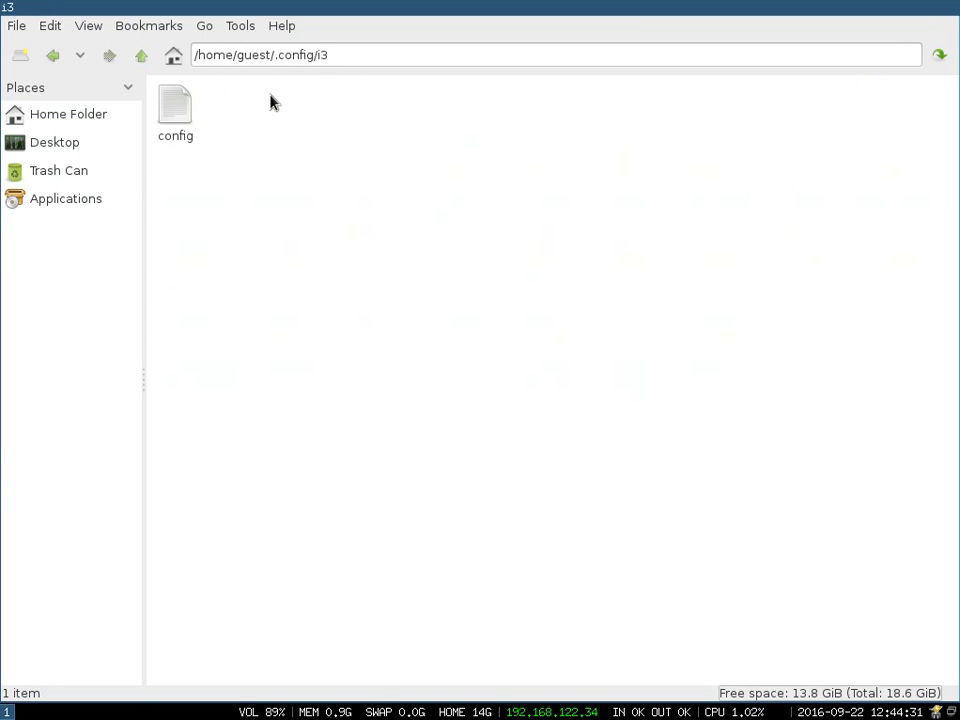
pyautogui.doubleClick(175, 108)
pyautogui.scroll(-6, 516, 328)
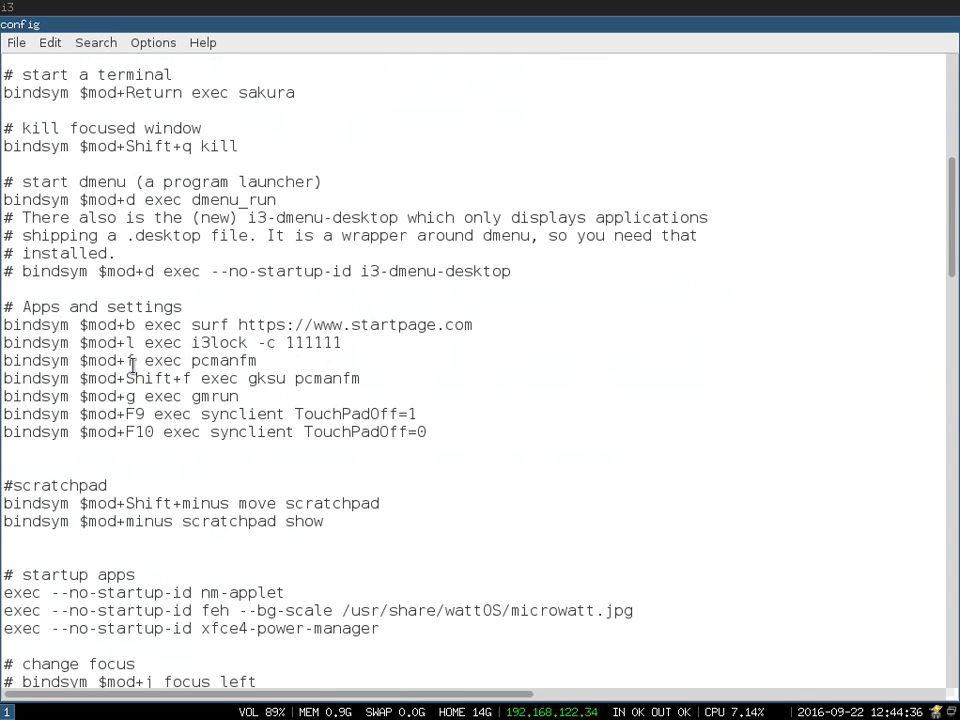
pyautogui.moveTo(428, 432); pyautogui.dragTo(4, 313)
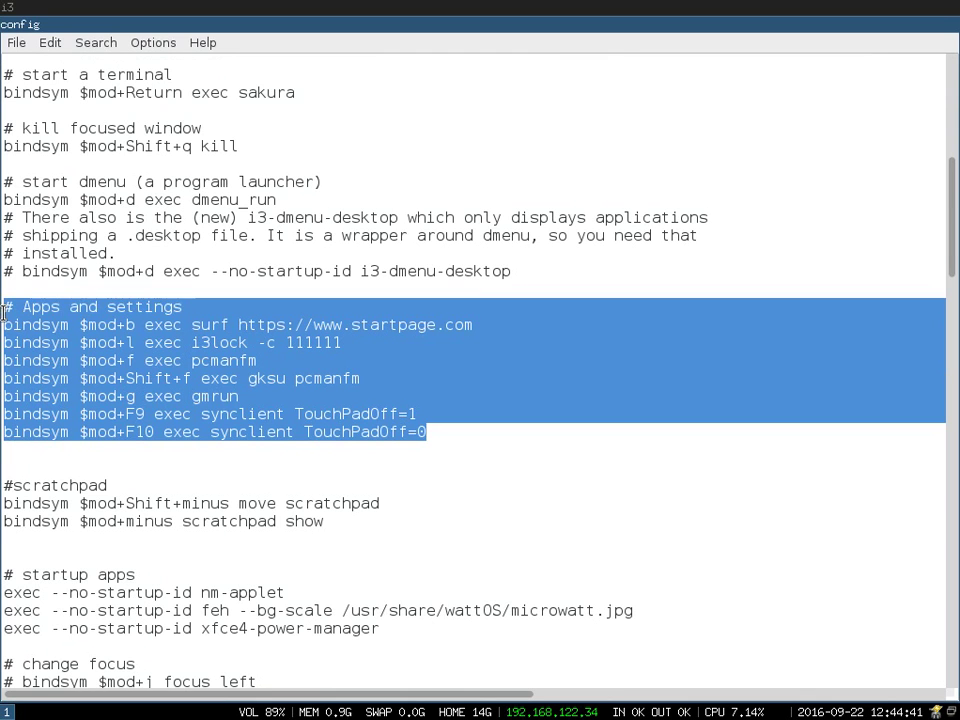
pyautogui.click(551, 376)
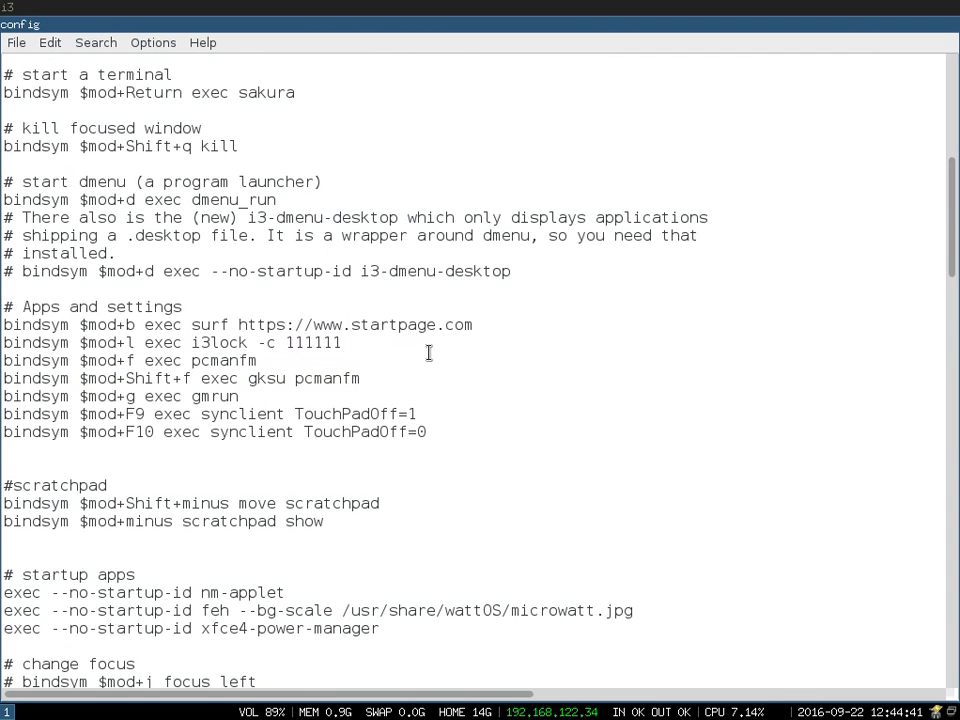
pyautogui.click(338, 343)
pyautogui.hotkey('shift', 'Home')
pyautogui.hotkey('shift', 'Right')
pyautogui.moveTo(258, 360); pyautogui.dragTo(13, 360)
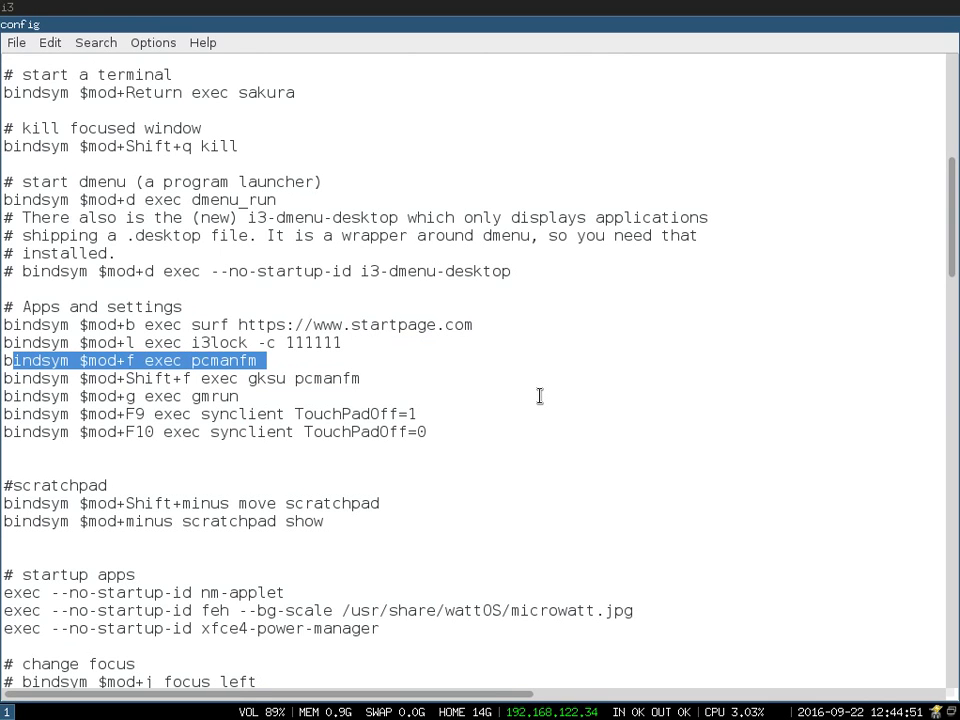
pyautogui.tripleClick(420, 383)
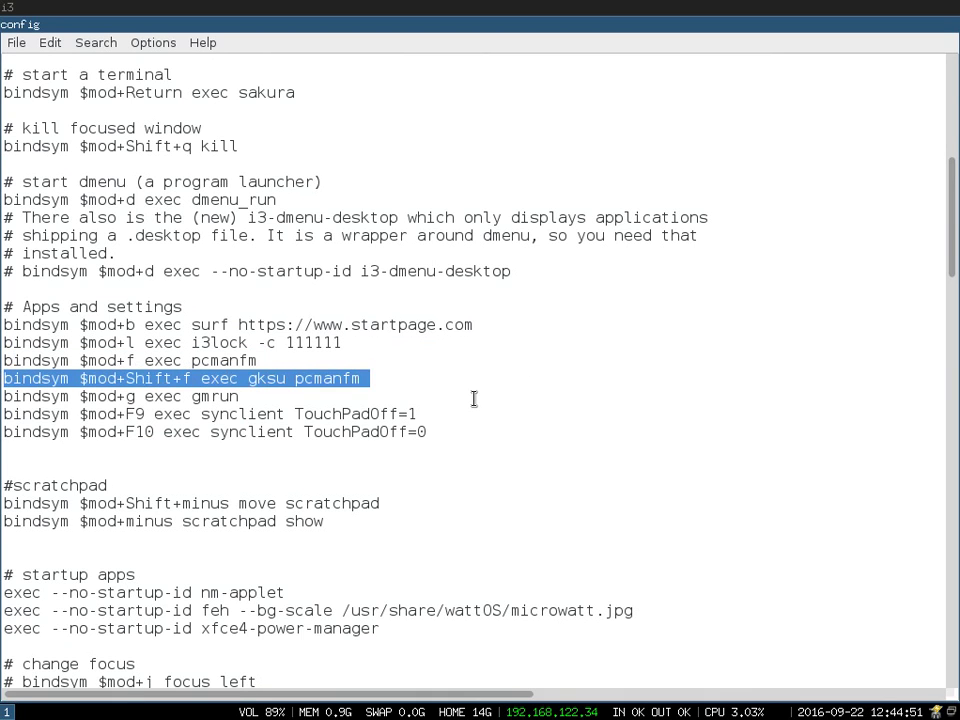
pyautogui.click(534, 414)
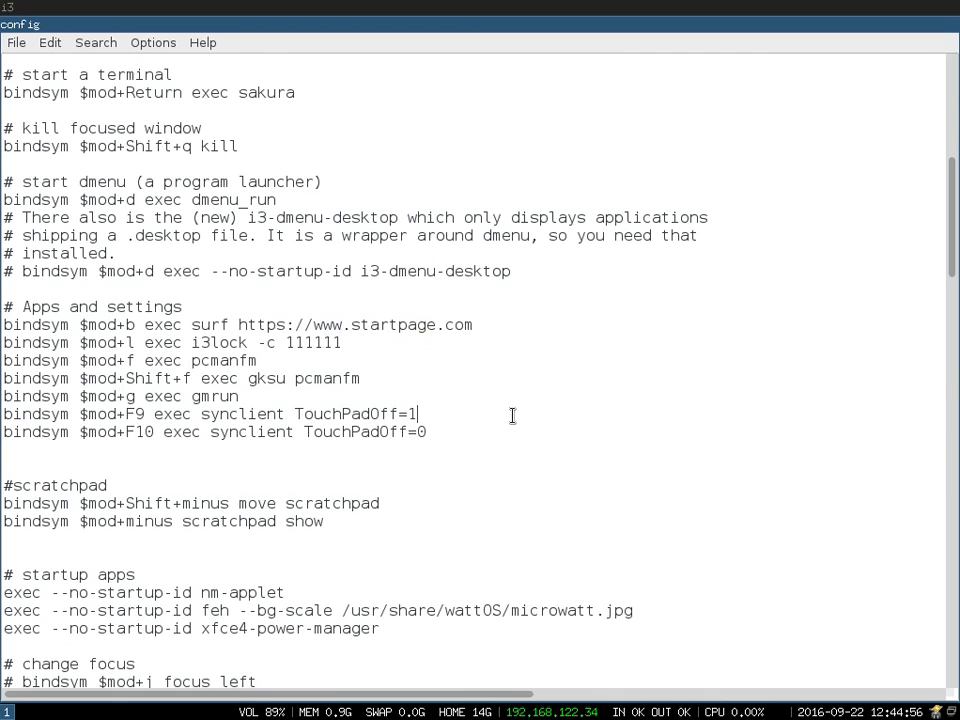
pyautogui.hotkey('shift', 'Home')
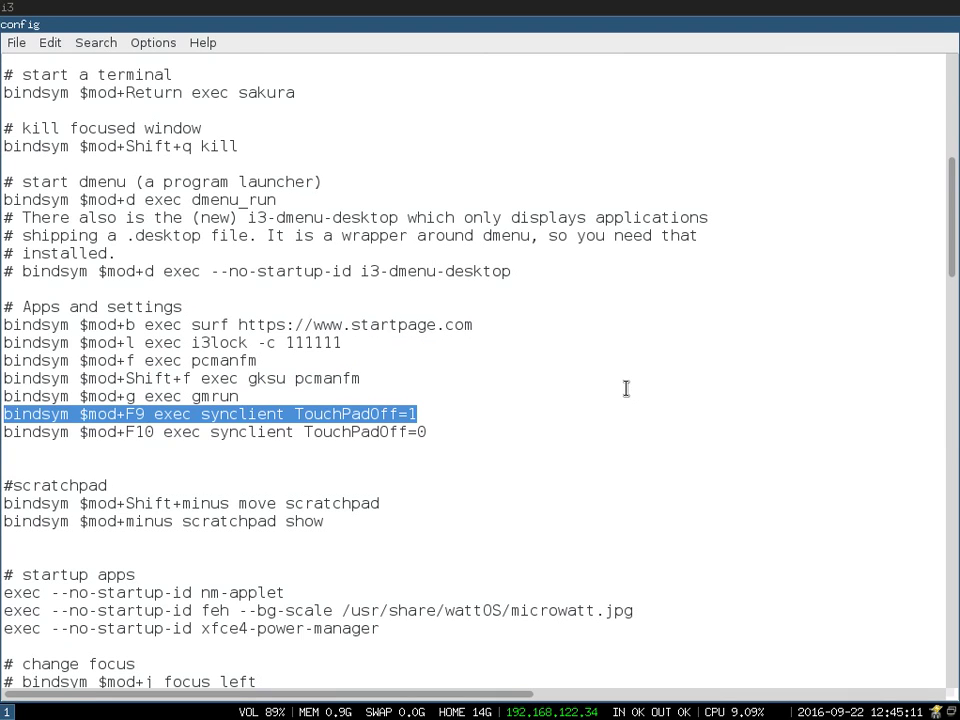
pyautogui.click(585, 446)
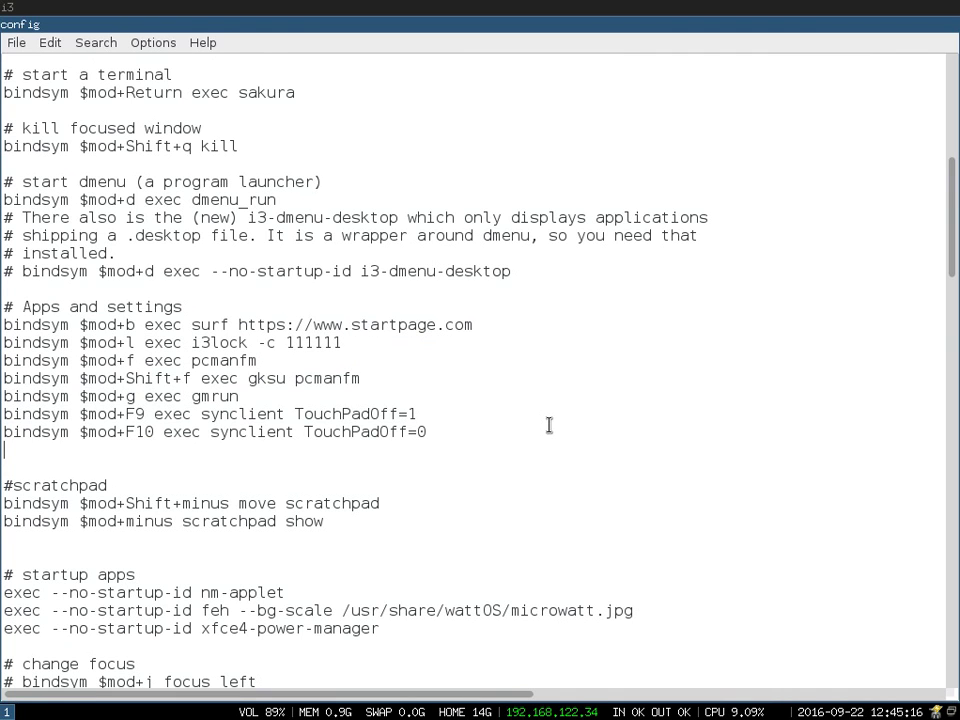
# Scroll through the i3 config file to review its workspace key bindings.
pyautogui.scroll(-20, 585, 381)
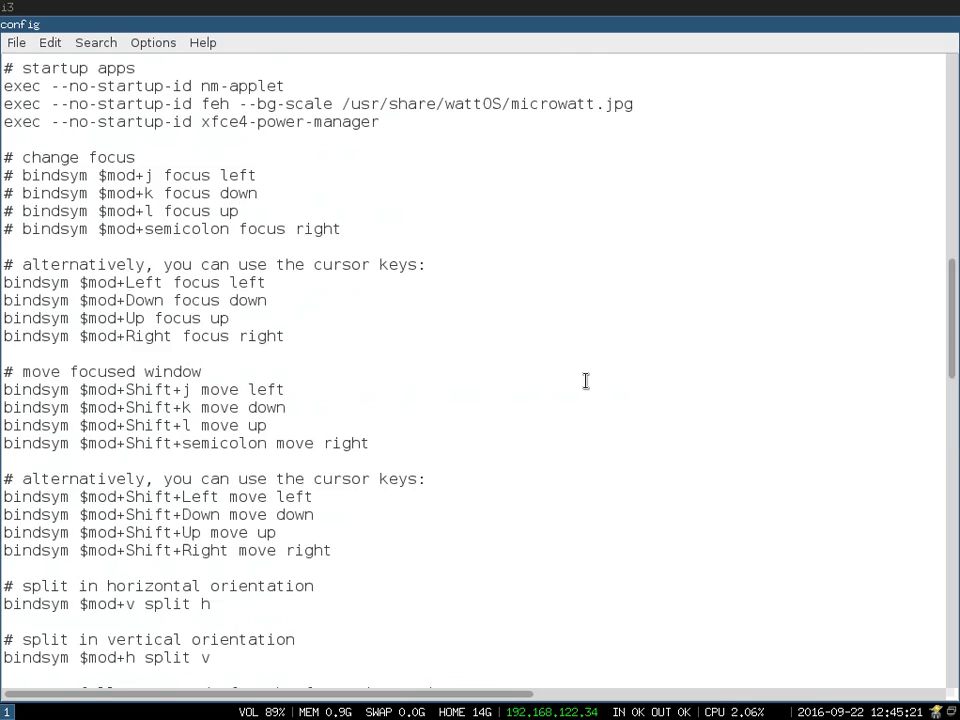
pyautogui.scroll(20, 585, 386)
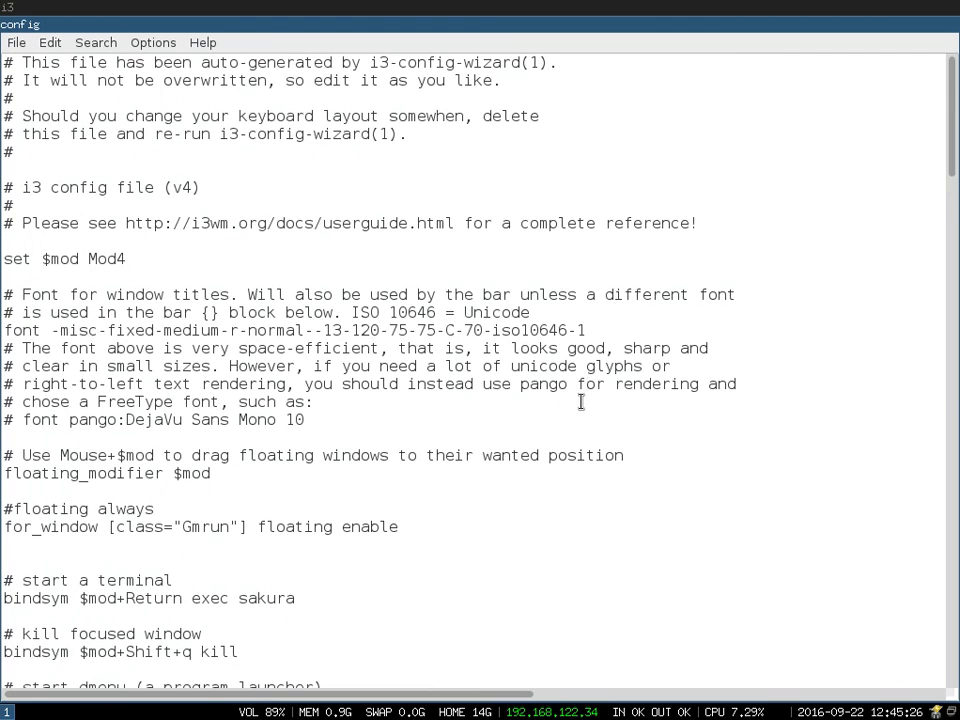
pyautogui.scroll(-5, 580, 398)
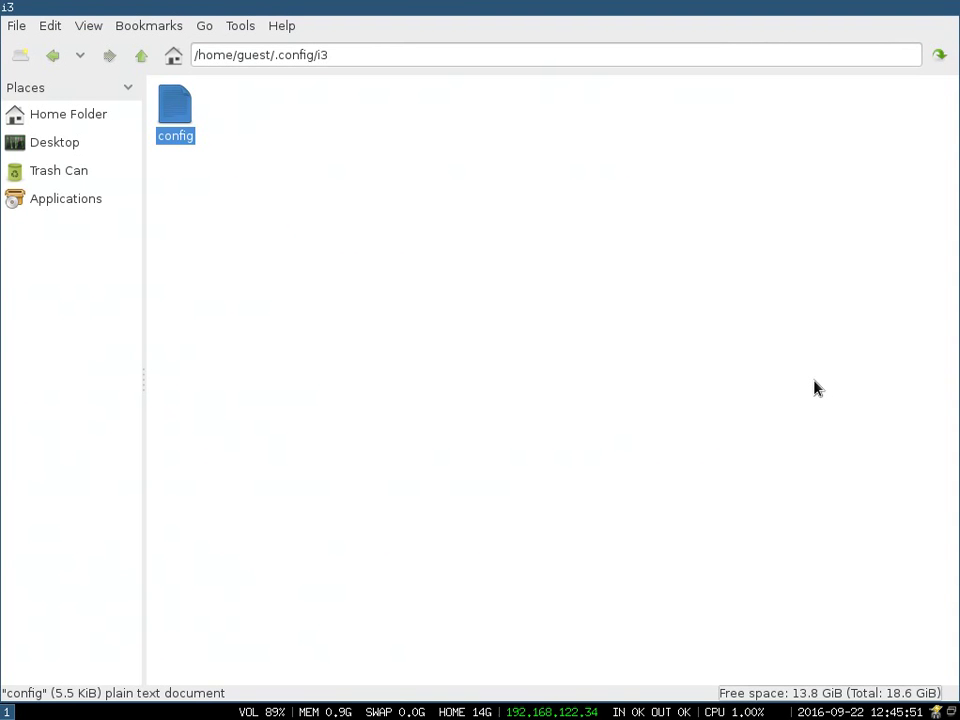
# Close PCManFM, reopen it at home with a terminal tiled beside it, then raise i3's exit prompt.
pyautogui.press('super+shift+q')
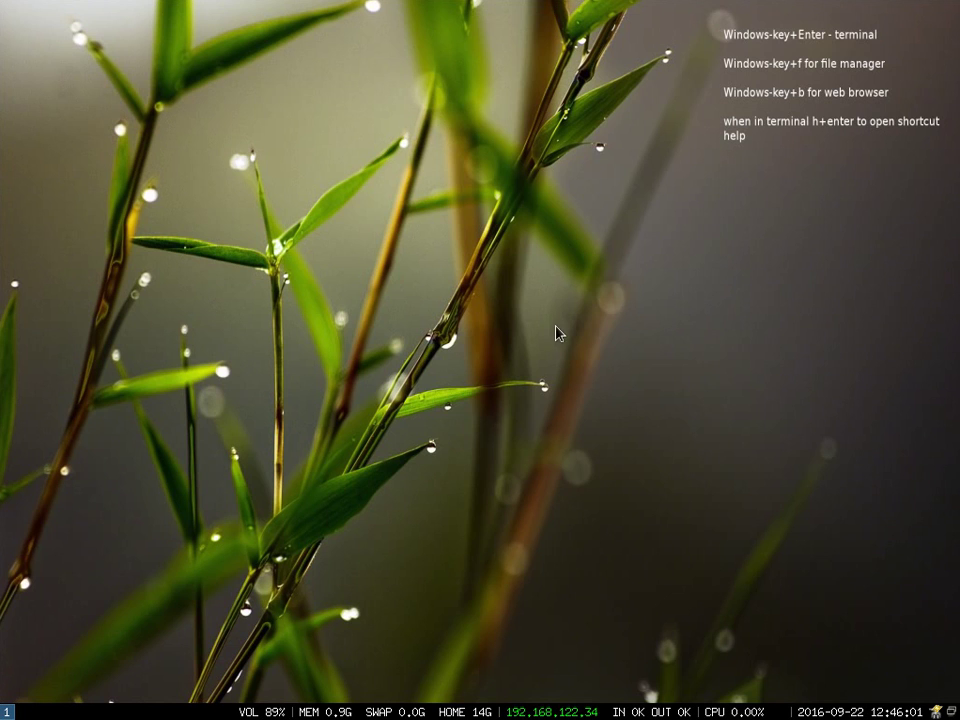
pyautogui.press('super+f')
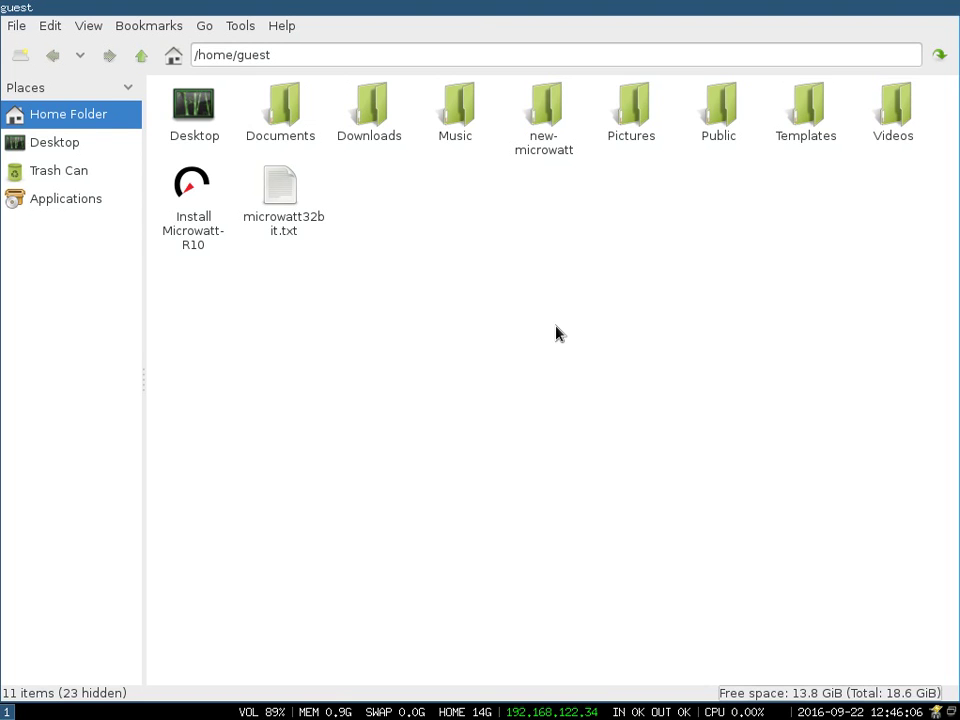
pyautogui.press('super+Return')
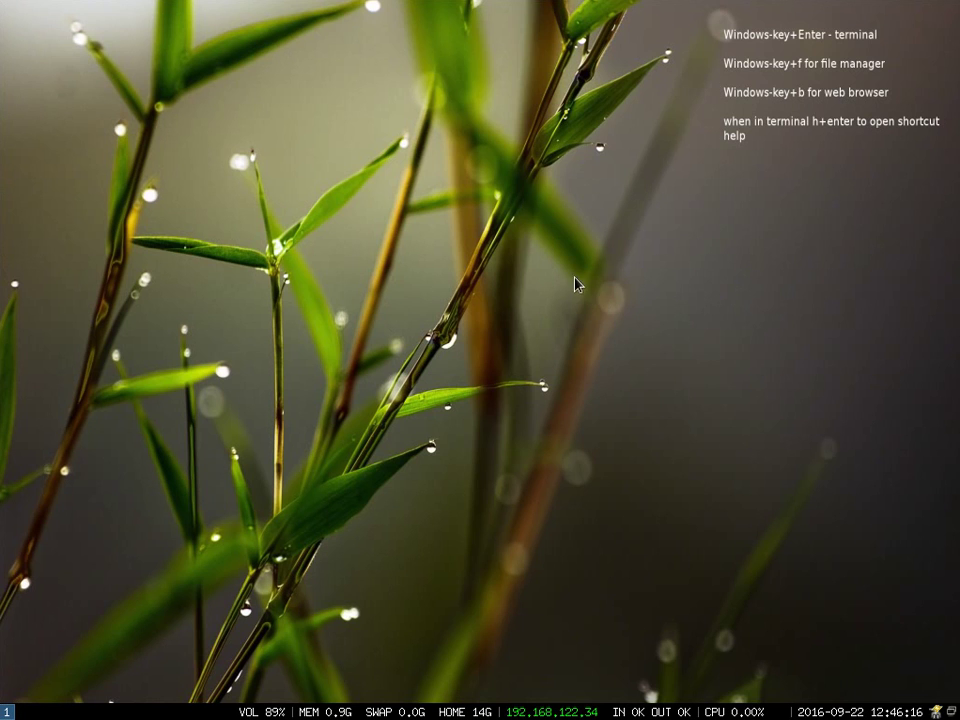
pyautogui.press('super+shift+e')
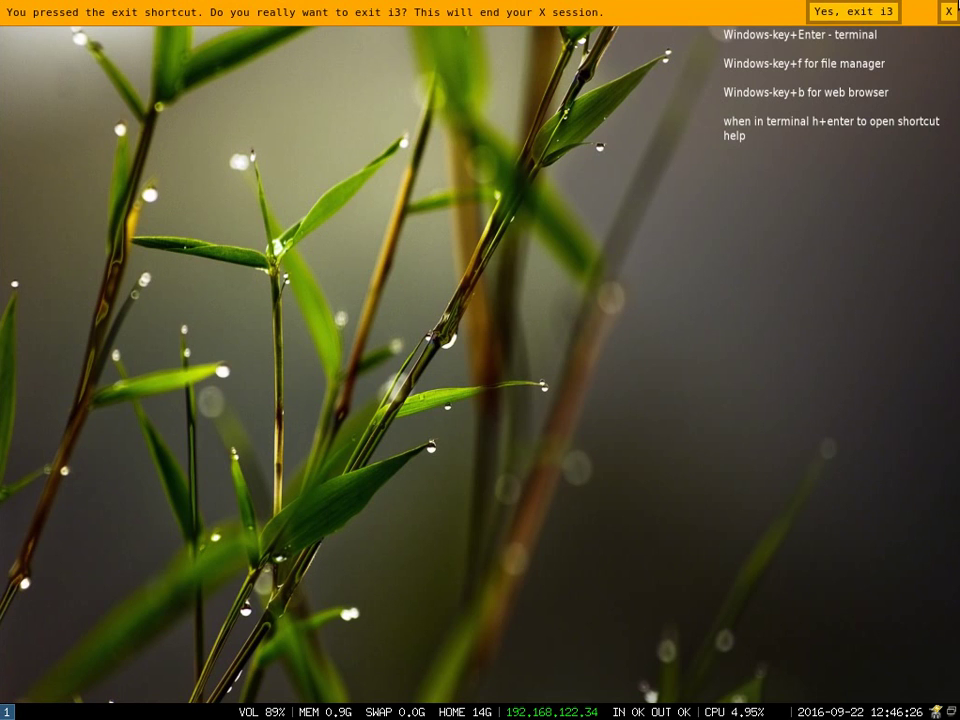
# Dismiss the i3 exit bar with its X to stay logged in.
pyautogui.click(948, 11)
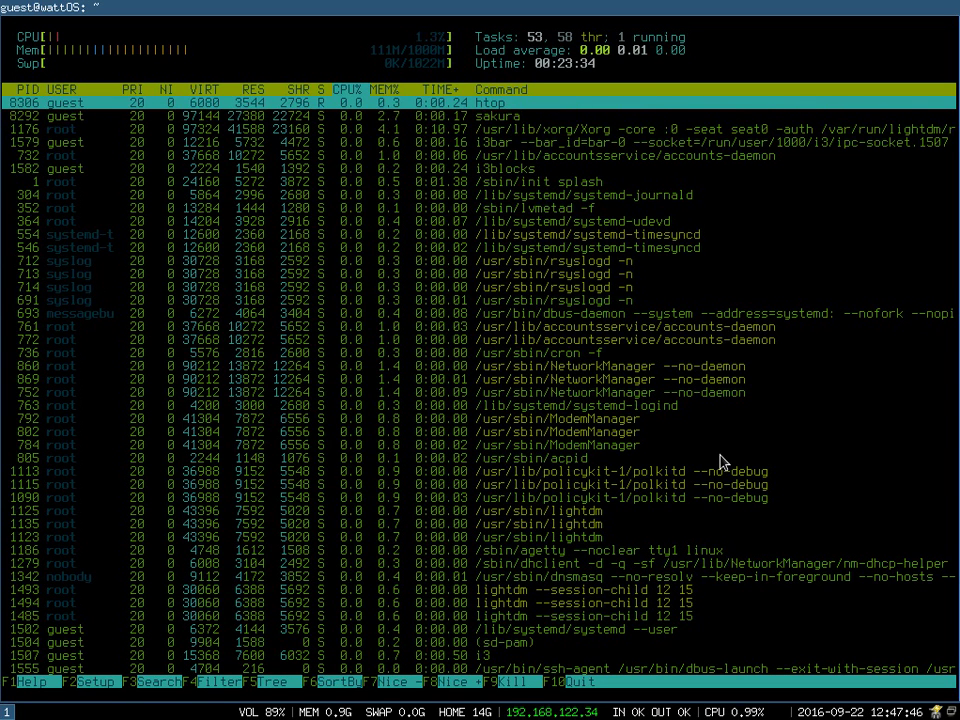
# Close the Sakura terminal running htop, confirming despite its running processes.
pyautogui.press('super+shift+q')
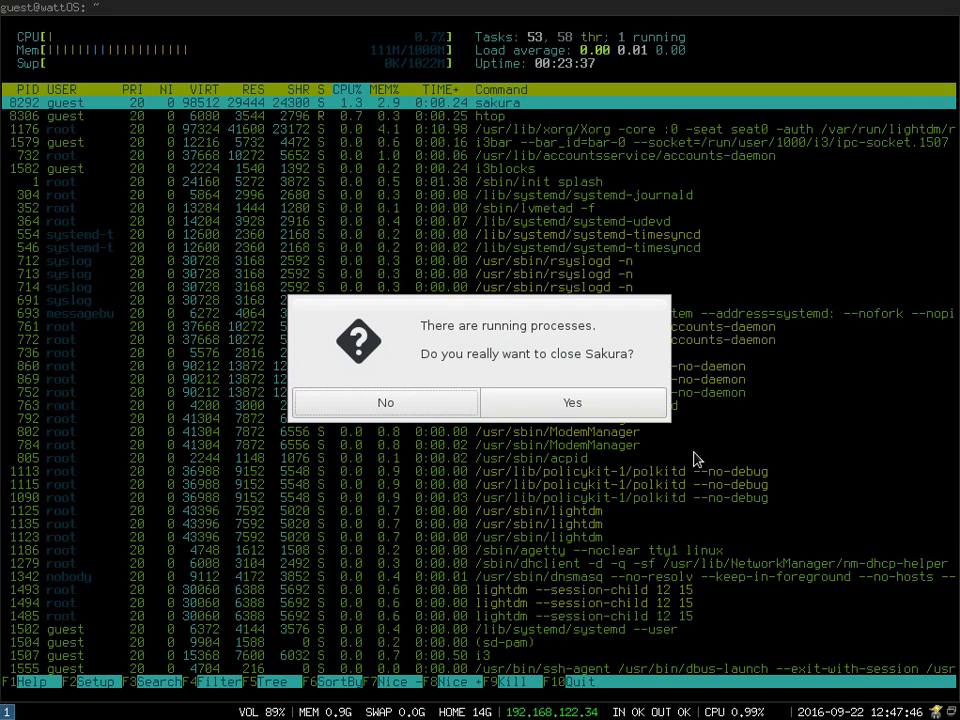
pyautogui.click(629, 412)
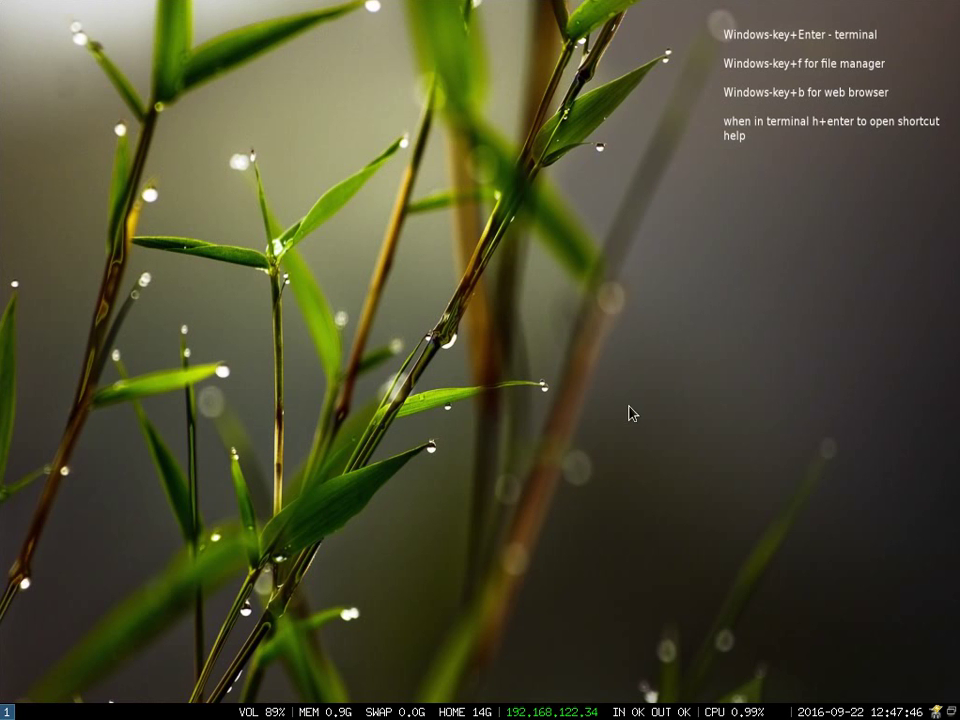